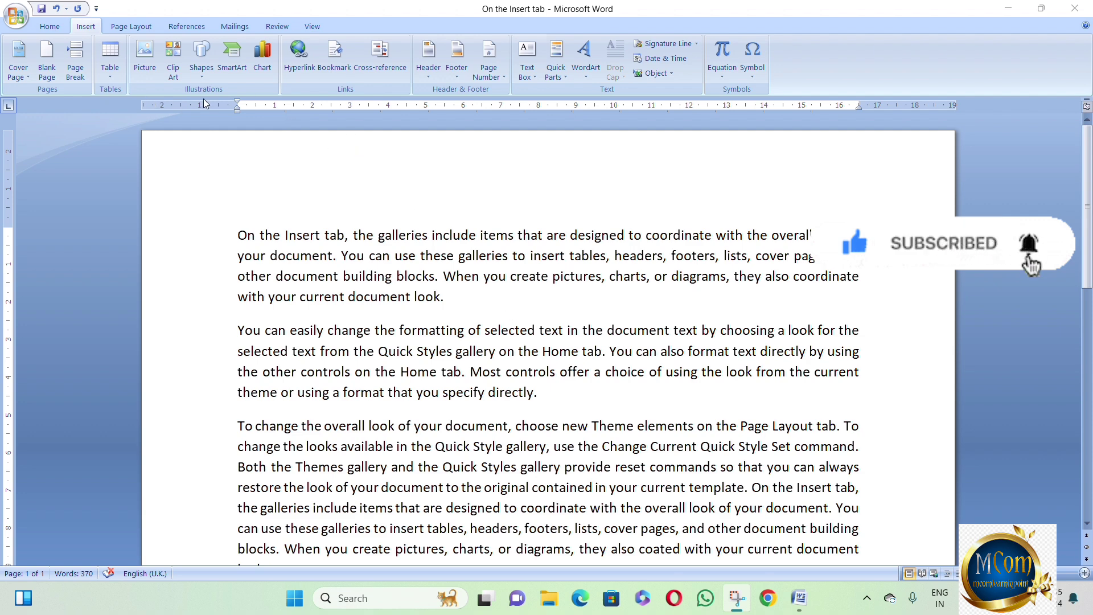
Step: Apply the Narrow margin preset of 1.27 cm on all sides to the document
left_click(138, 26)
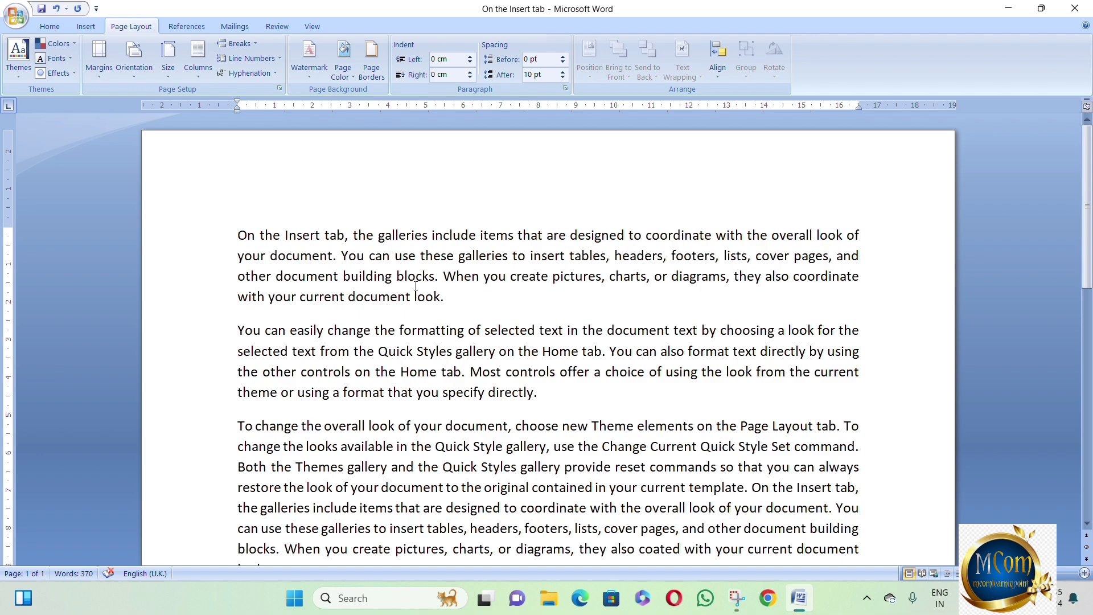
scroll(565, 281, "down", 3)
scroll(551, 354, "up", 3)
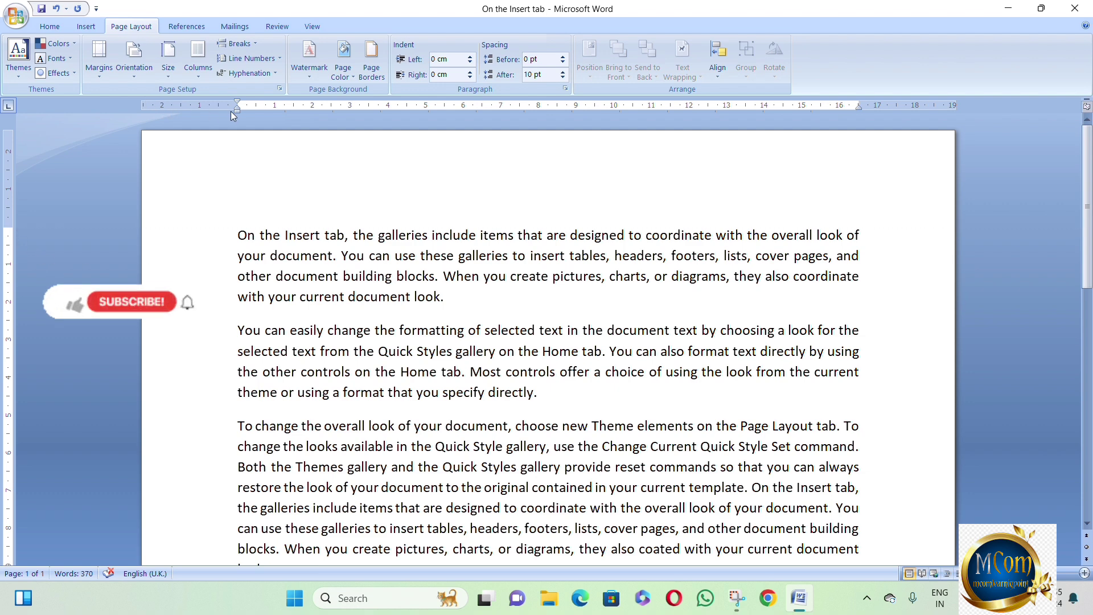
scroll(616, 358, "down", 3)
scroll(616, 359, "down", 8)
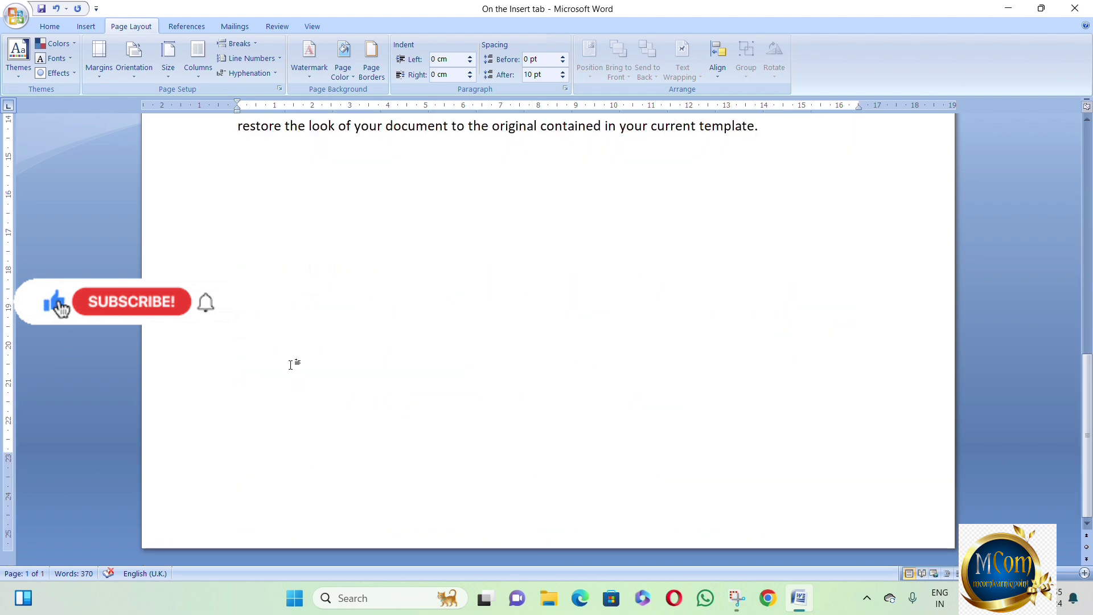
scroll(450, 409, "up", 10)
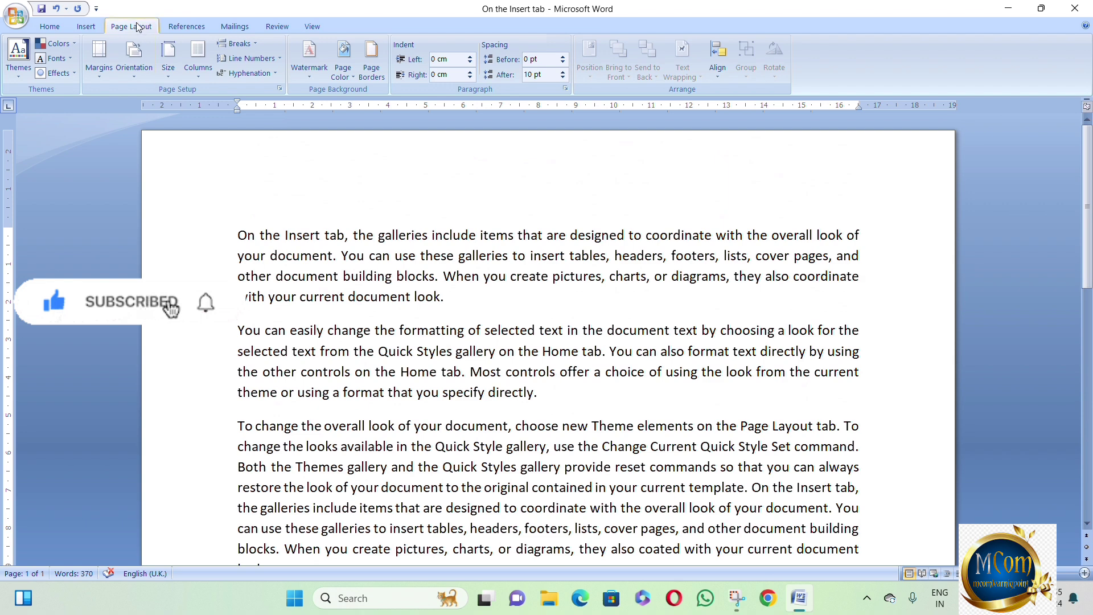
left_click(101, 77)
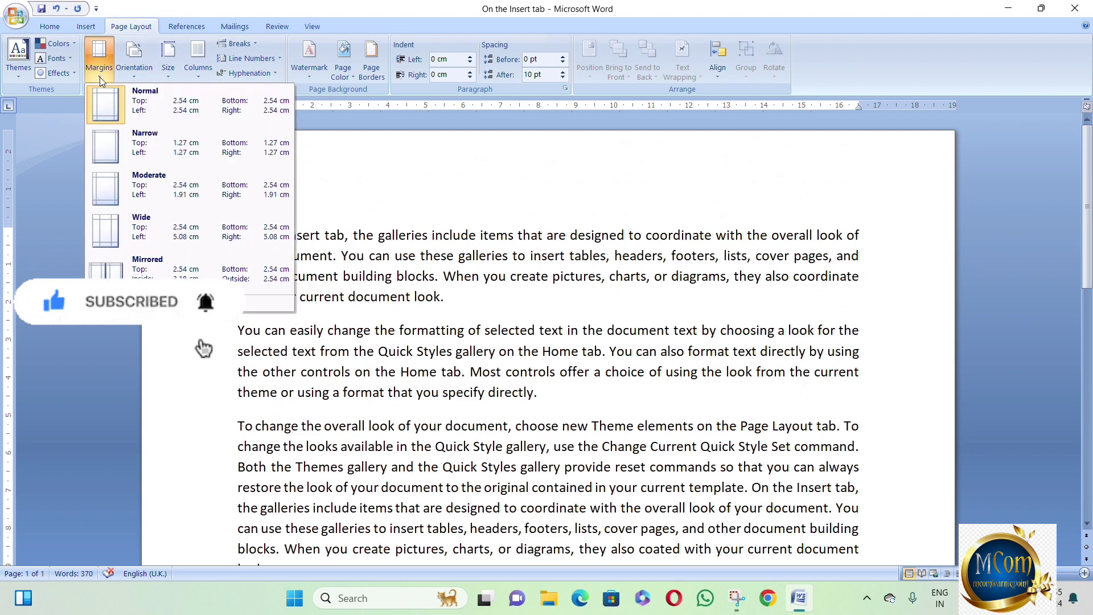
left_click(152, 159)
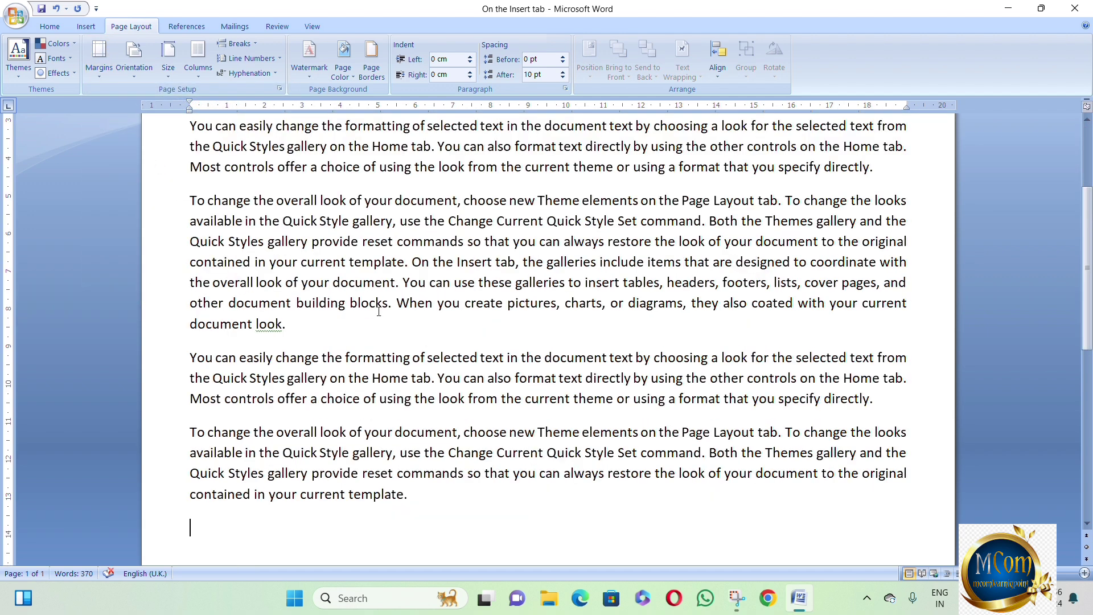
scroll(380, 312, "up", 3)
Step: Customize the whole document's margins by setting both the top and bottom margins to 1.2 cm
left_click(99, 57)
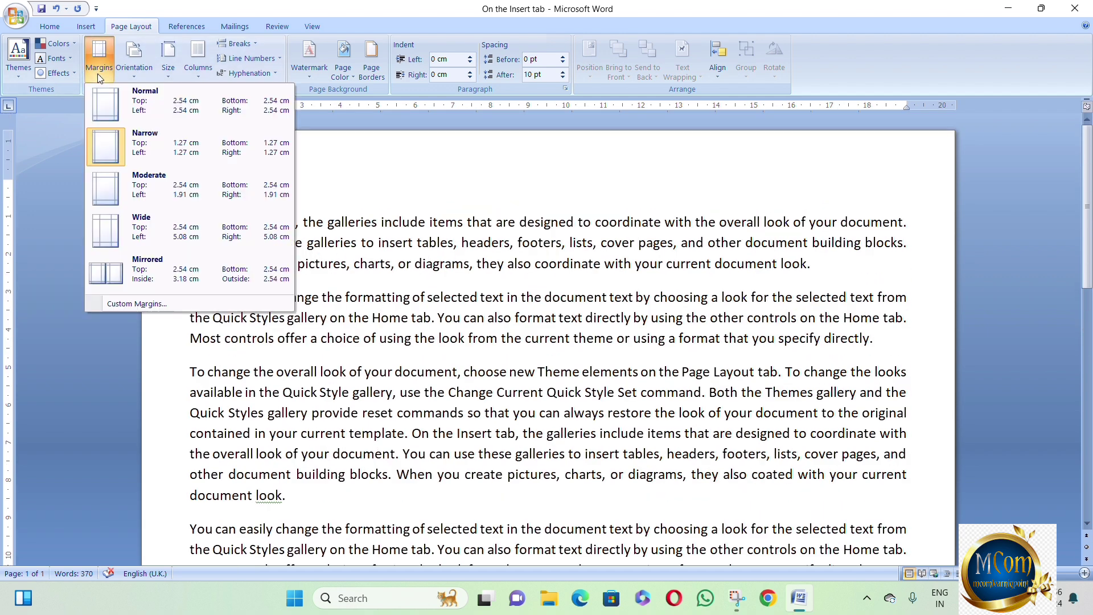
left_click(197, 309)
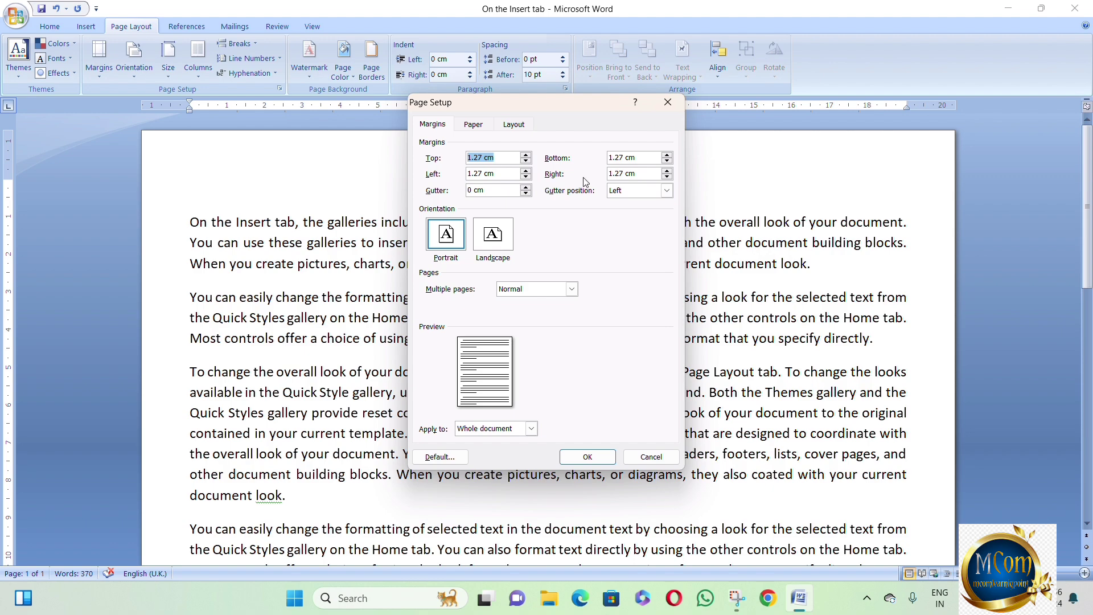
left_click(526, 163)
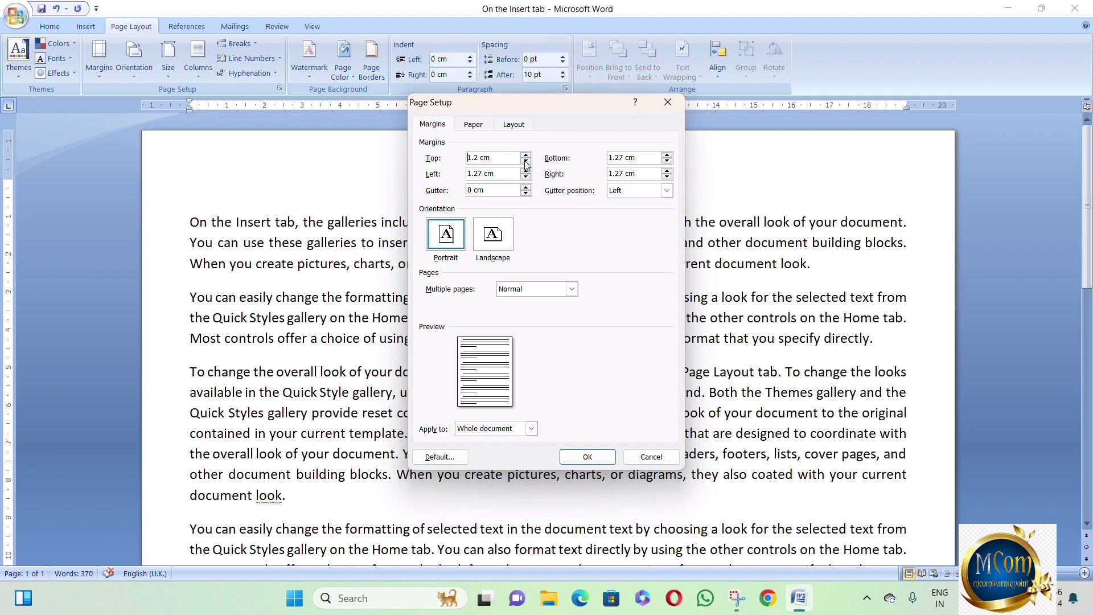
left_click(668, 161)
left_click(604, 459)
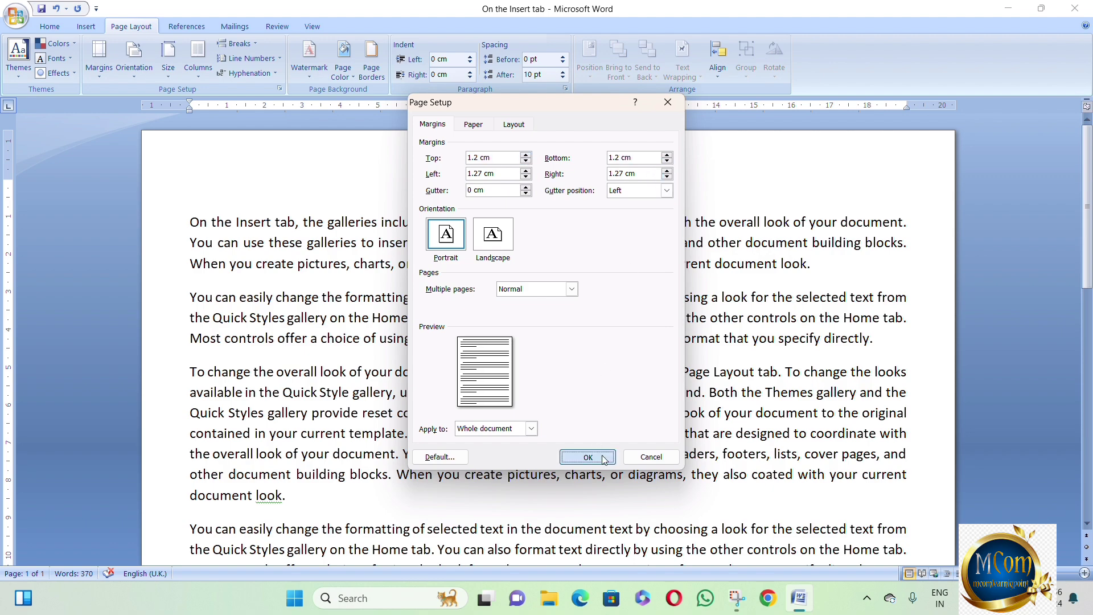
scroll(592, 455, "up", 3)
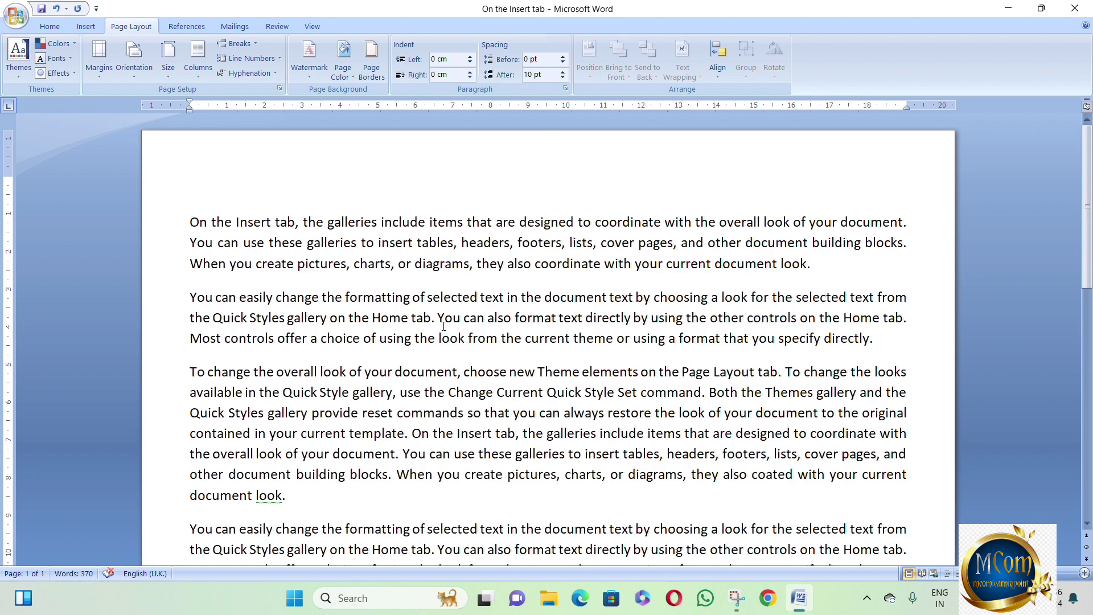
scroll(511, 377, "down", 6)
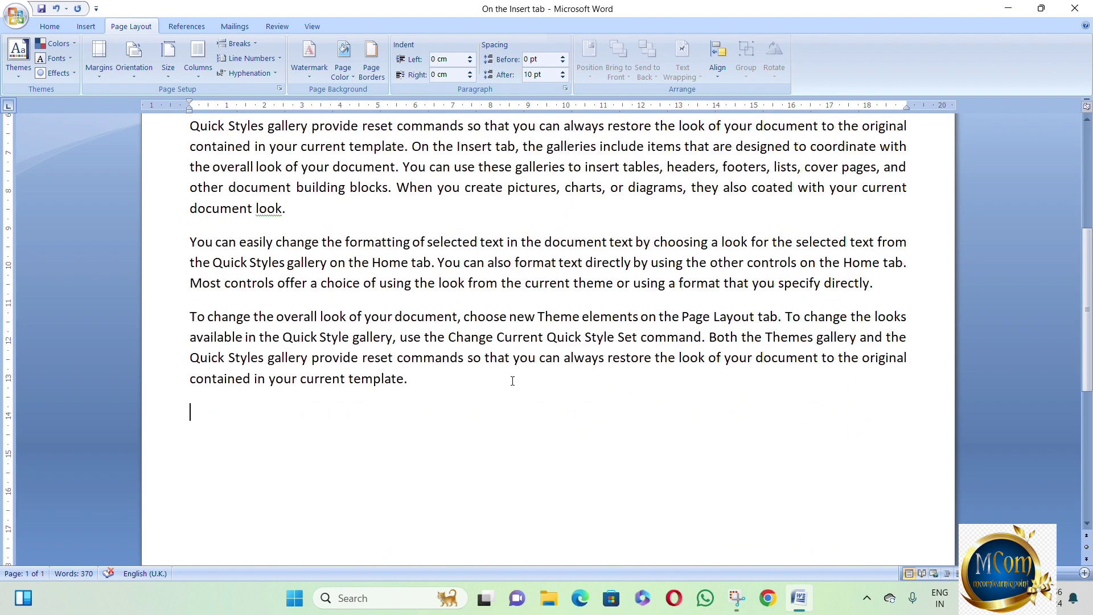
scroll(513, 378, "up", 6)
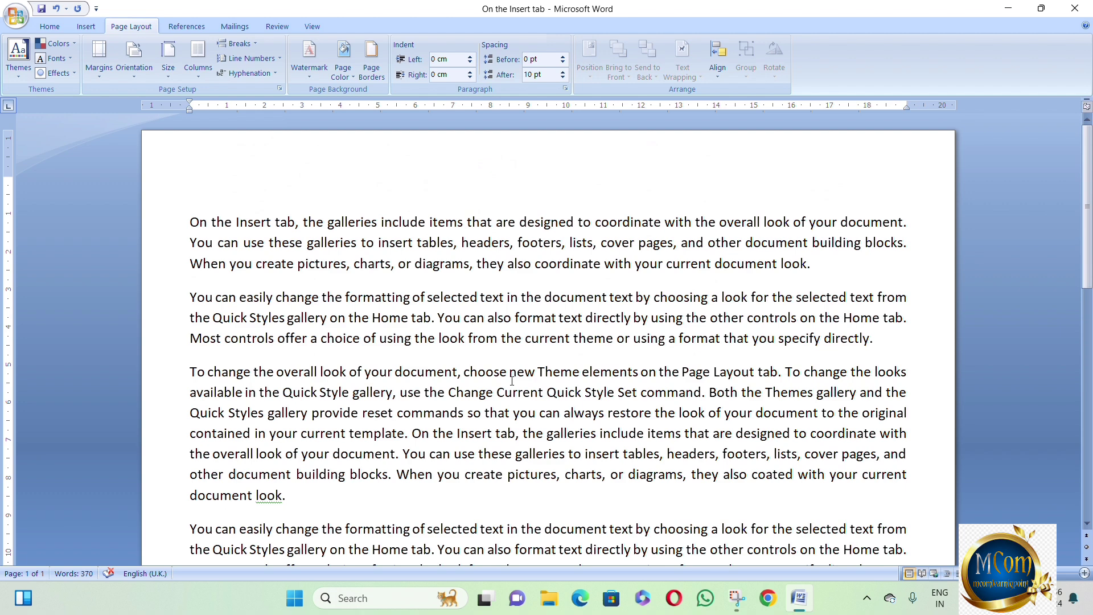
Step: Change the page orientation to Landscape and look through the reflowed document
left_click(131, 77)
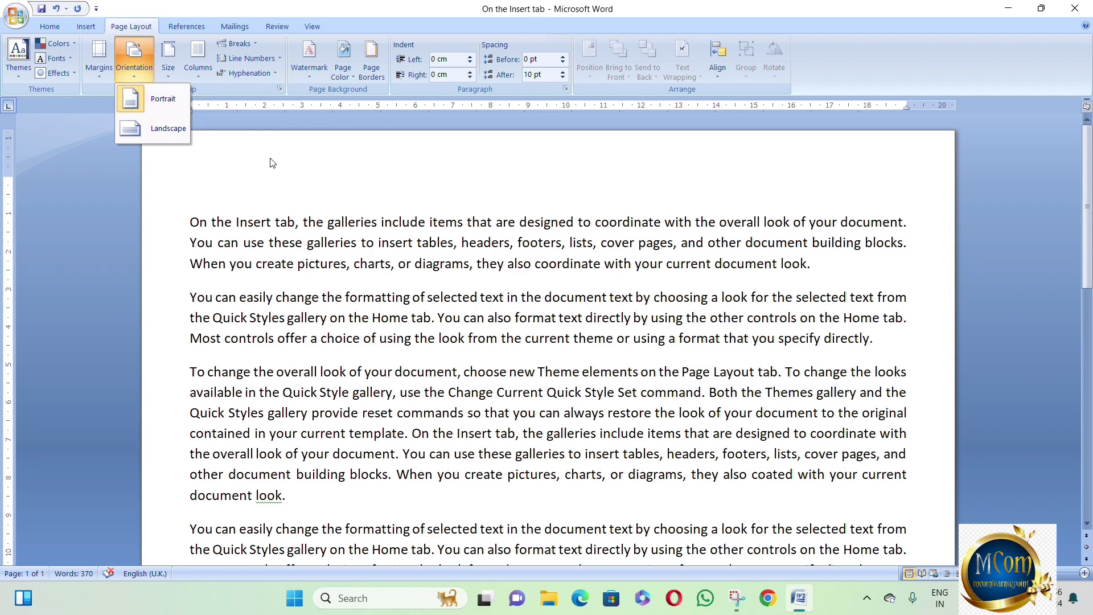
left_click(167, 132)
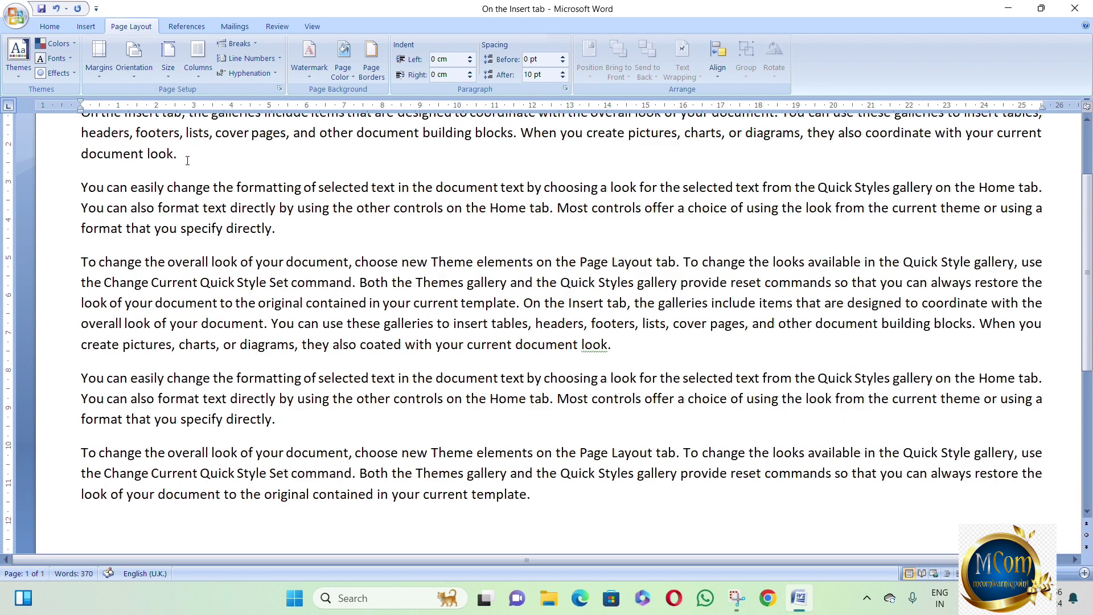
scroll(742, 340, "up", 3)
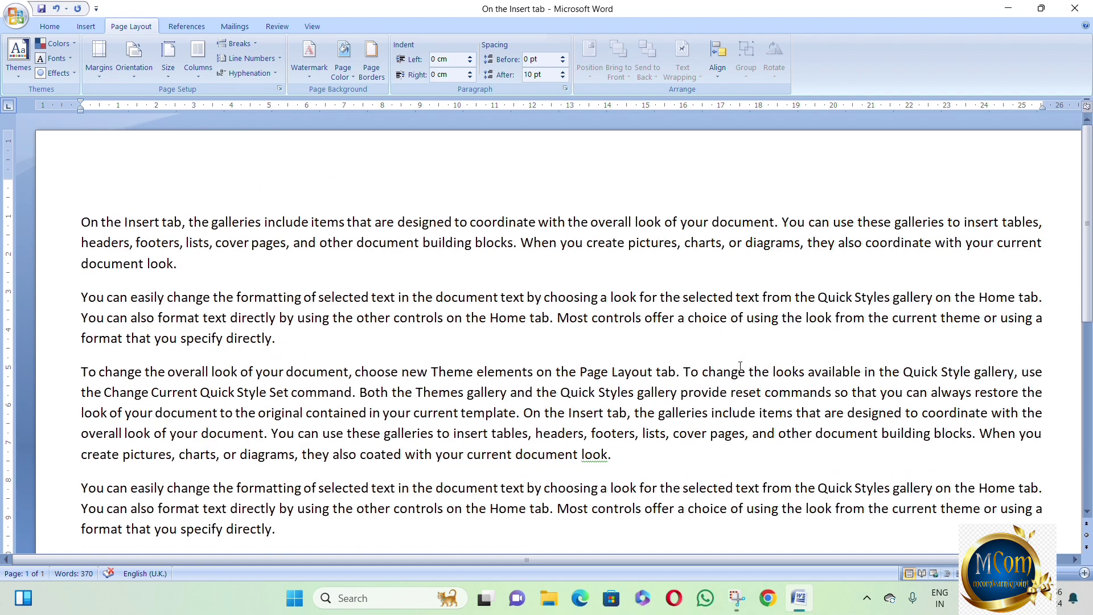
scroll(740, 366, "down", 6)
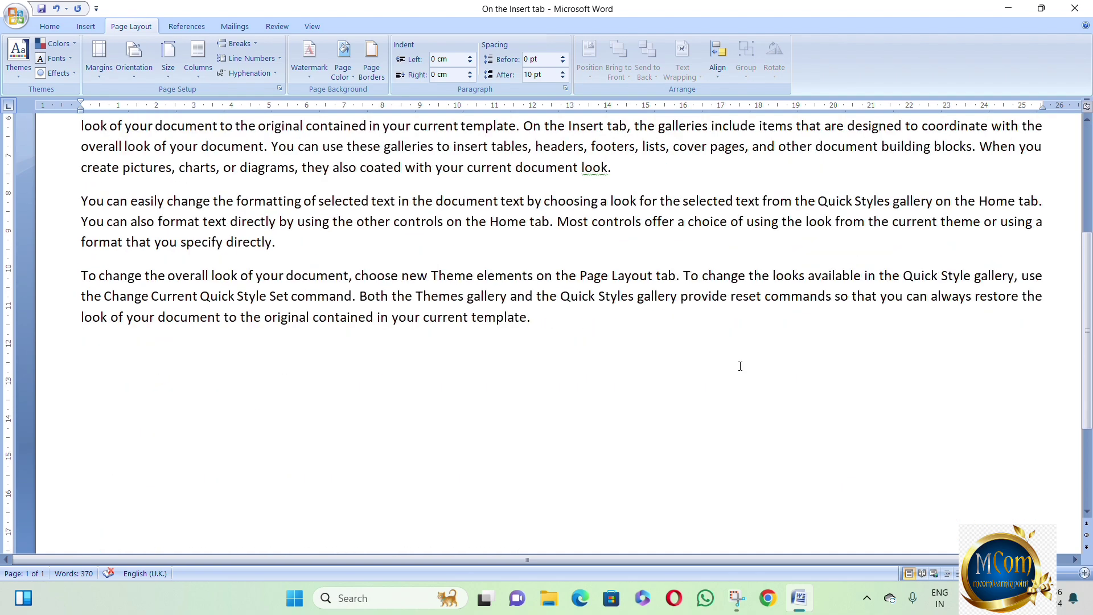
scroll(740, 366, "up", 8)
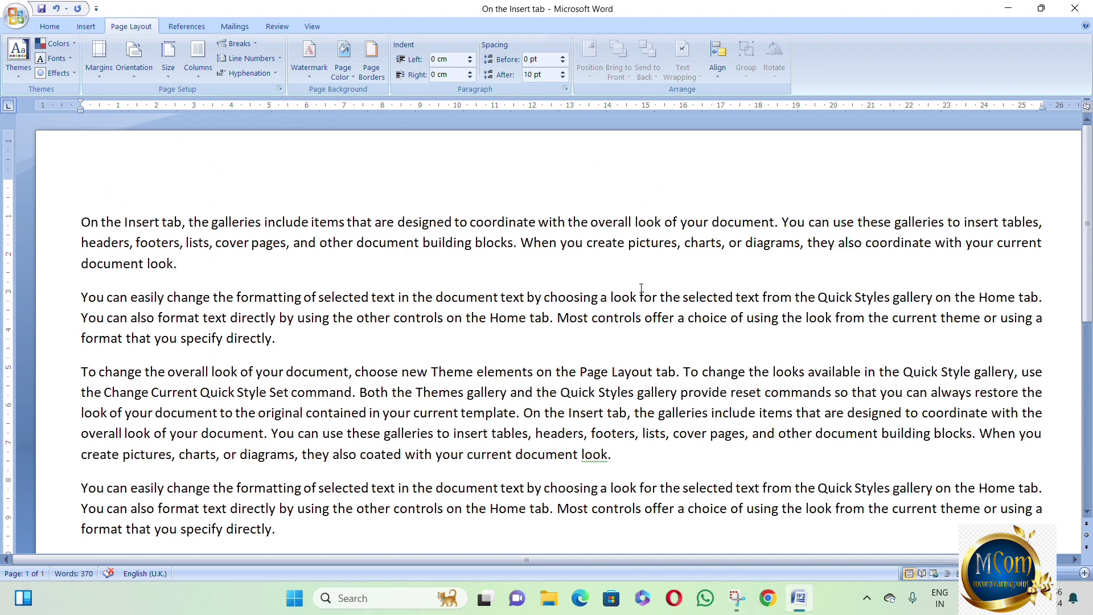
Step: Switch the page orientation back to Portrait
left_click(134, 57)
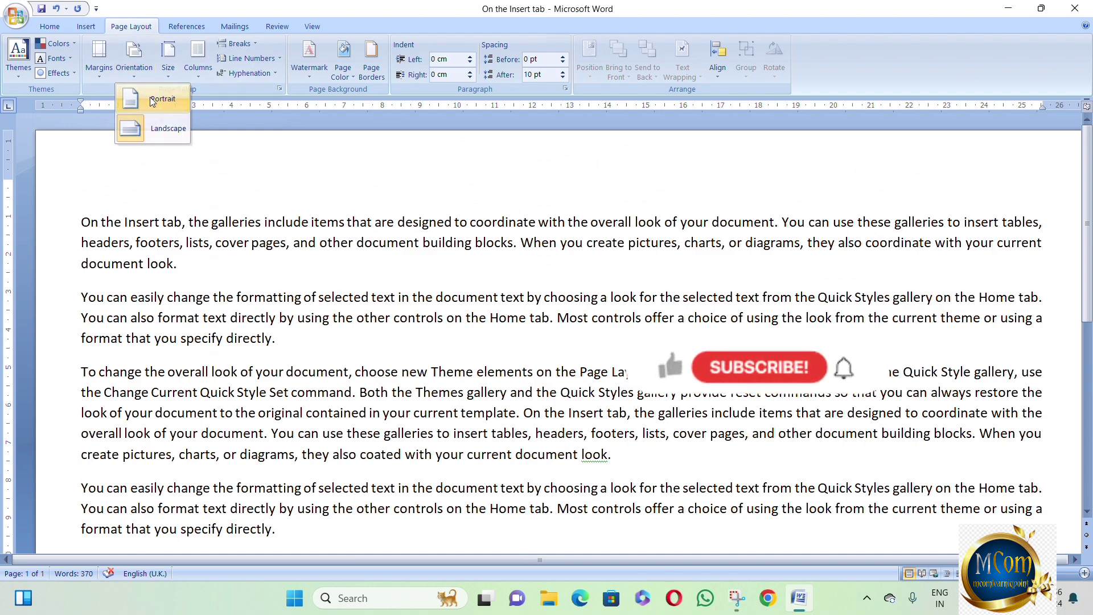
left_click(152, 101)
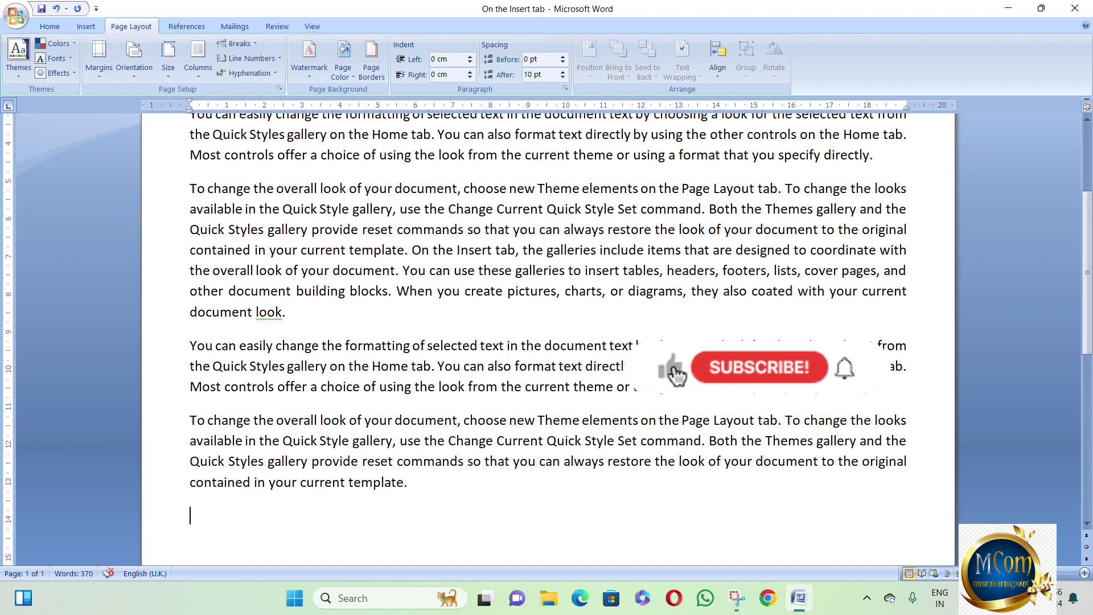
scroll(676, 374, "up", 3)
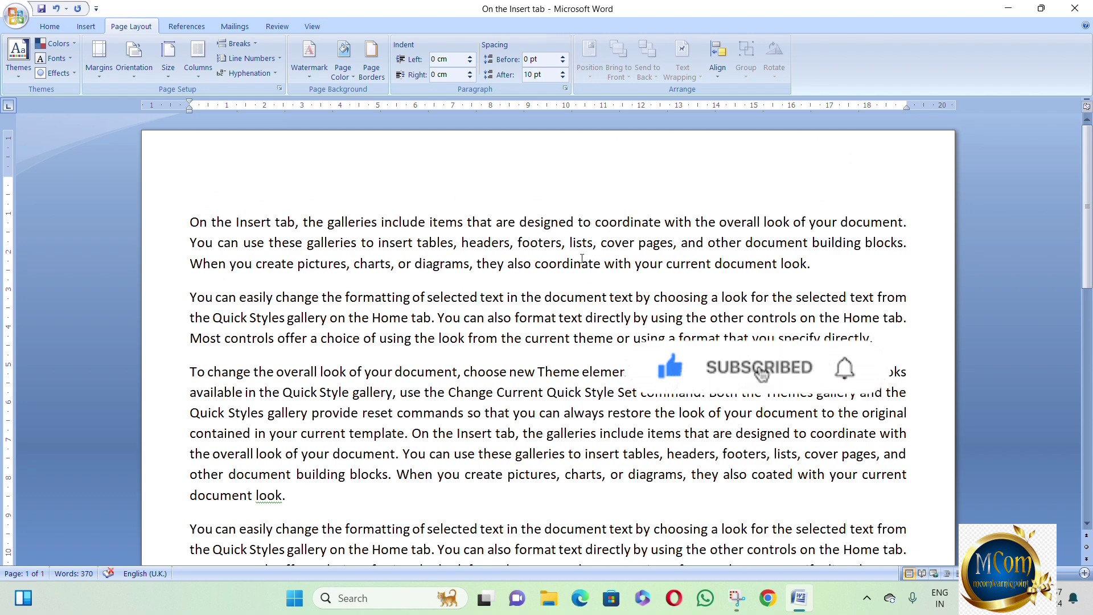
Step: Set the paper size to A4 (21 cm x 29.7 cm) and review the page
left_click(168, 78)
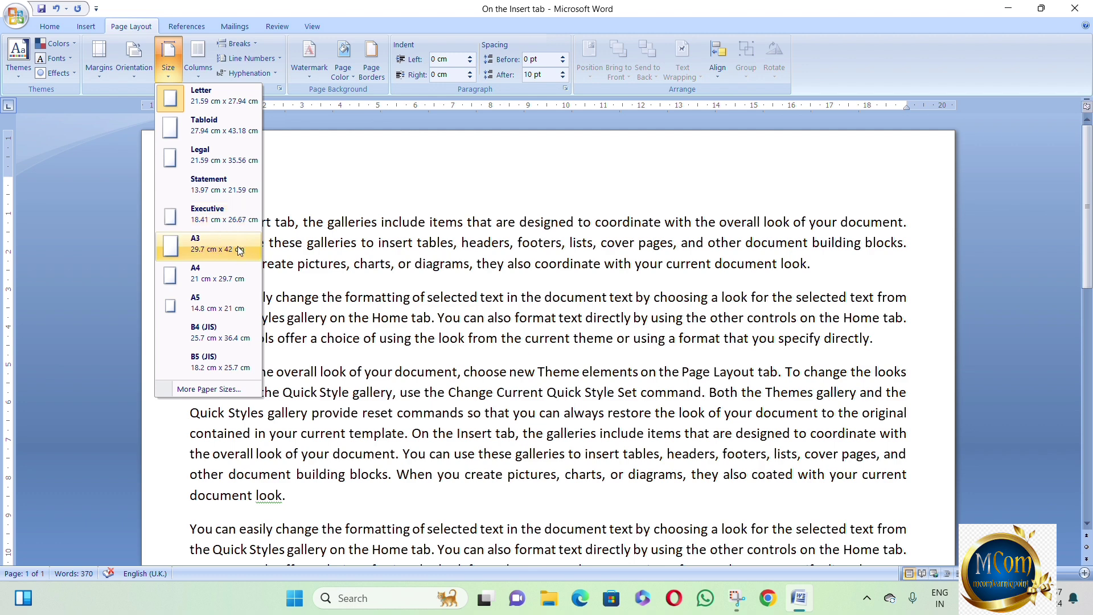
left_click(217, 275)
scroll(221, 278, "up", 5)
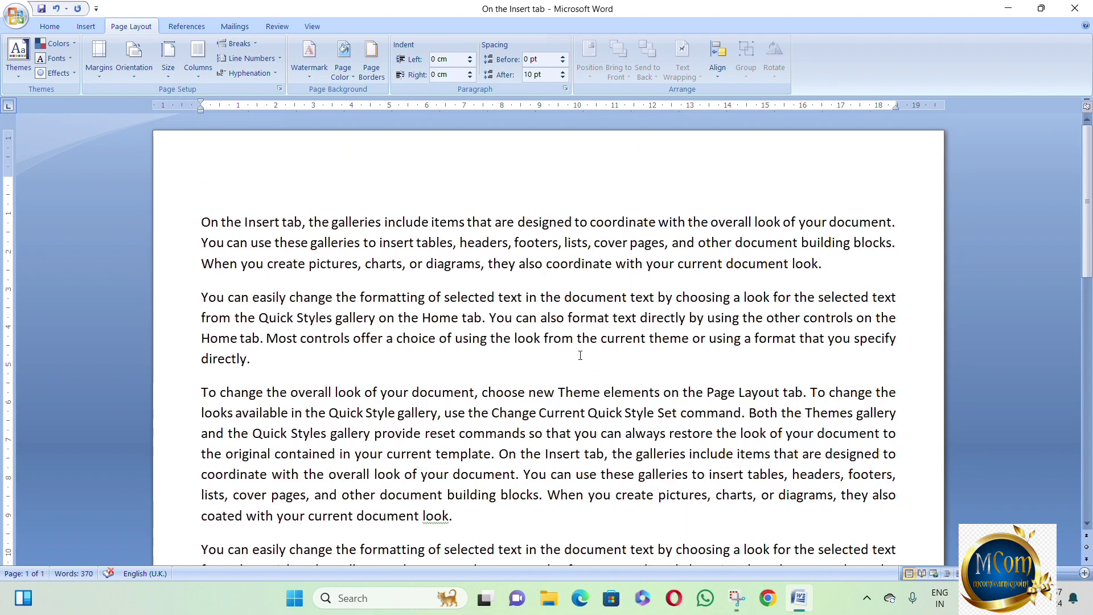
scroll(580, 355, "down", 15)
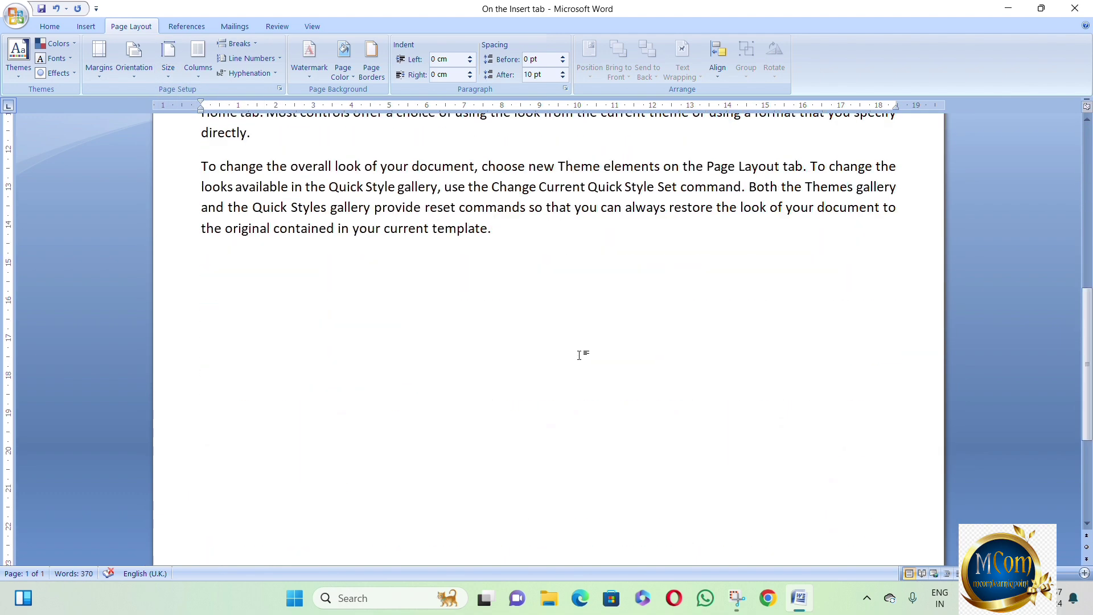
scroll(580, 355, "down", 5)
scroll(580, 355, "up", 10)
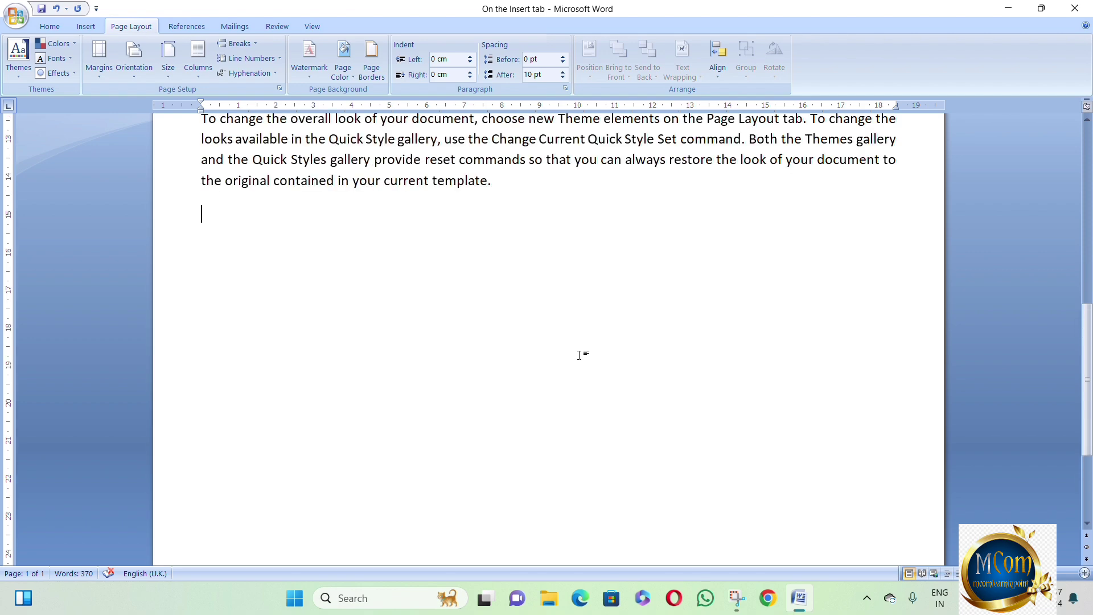
scroll(580, 355, "up", 5)
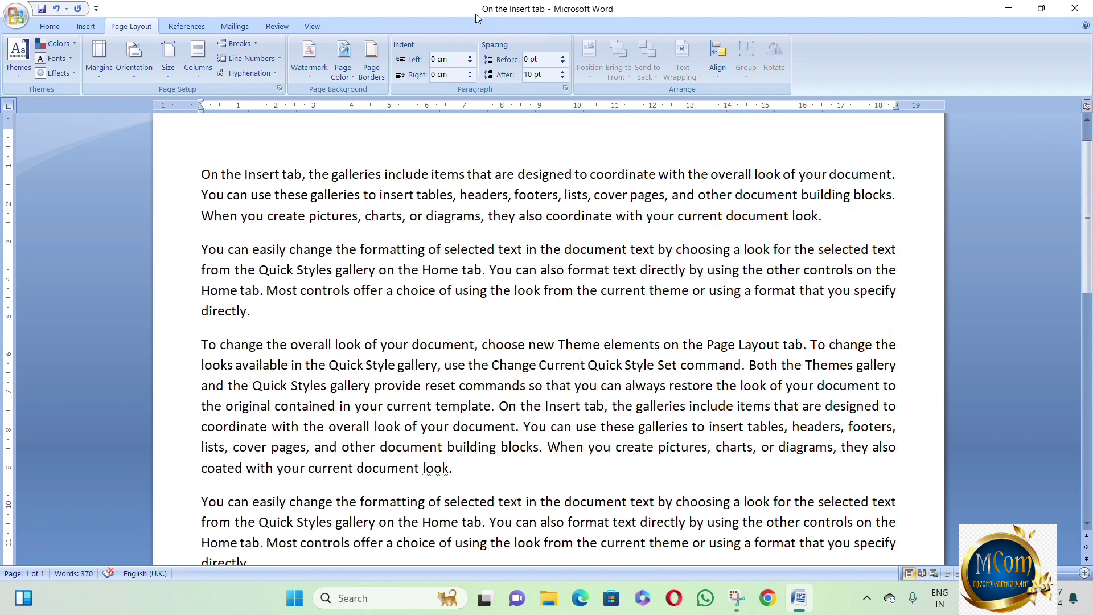
key("super+shift+s")
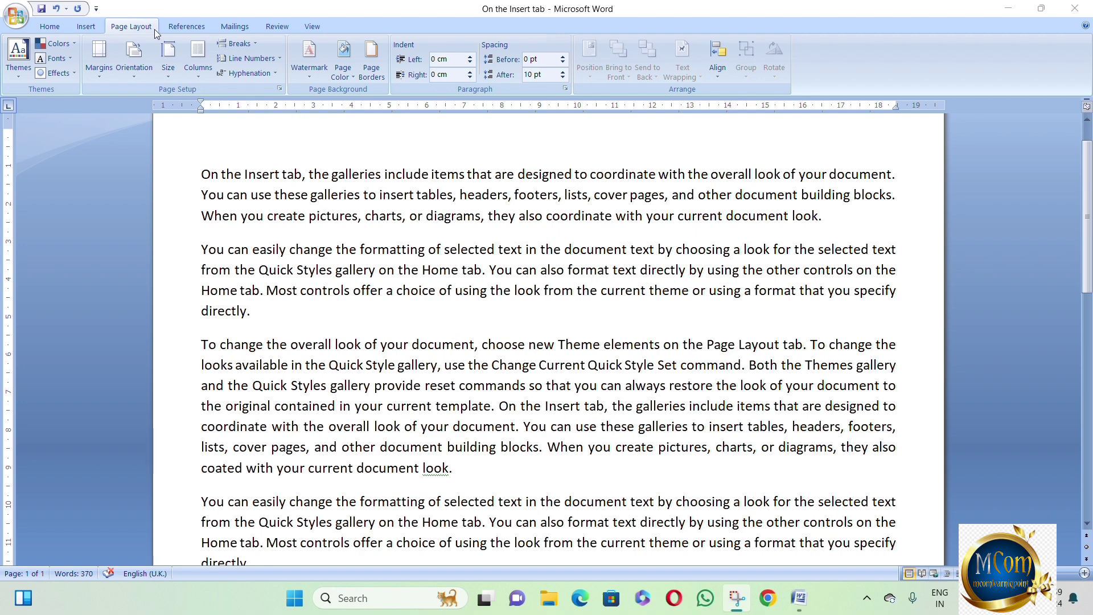
Step: Arrange the document's text in two columns and check the layout down to the end of the page
left_click(202, 75)
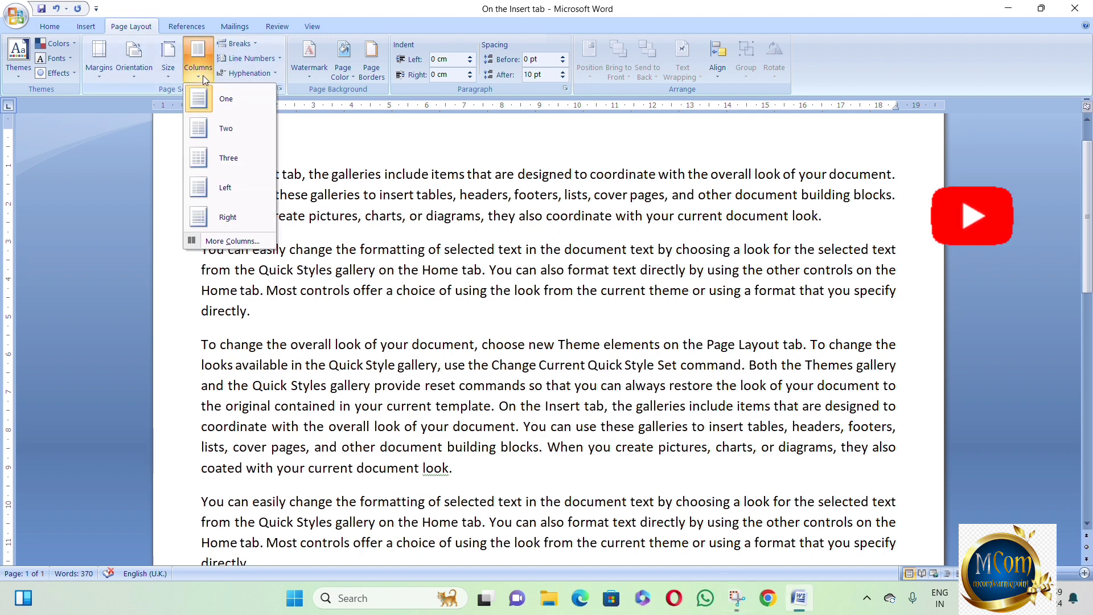
left_click(225, 130)
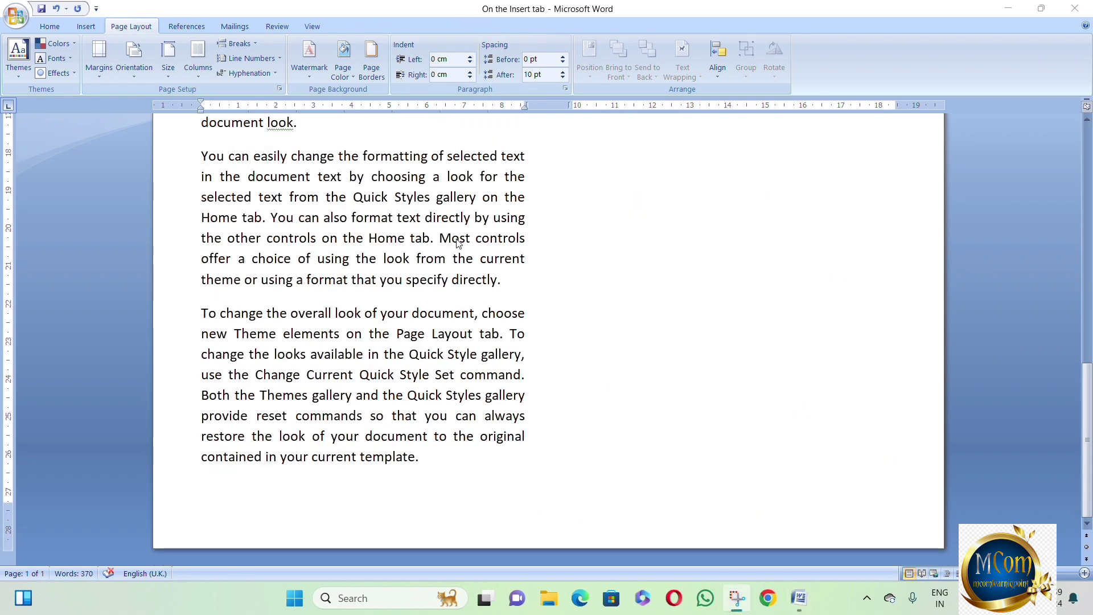
scroll(415, 501, "up", 10)
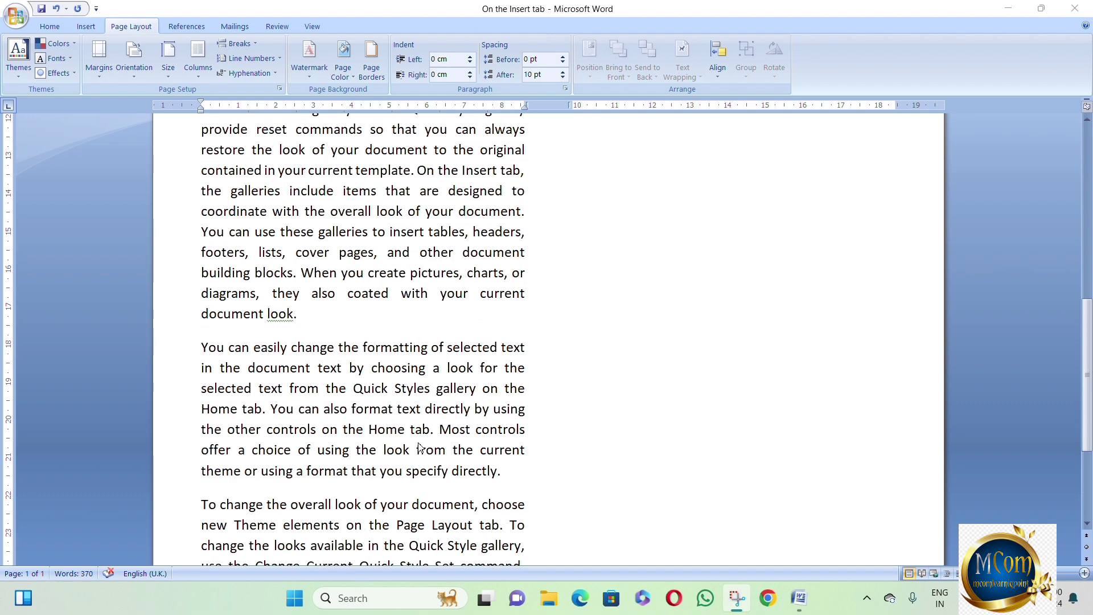
scroll(455, 419, "down", 9)
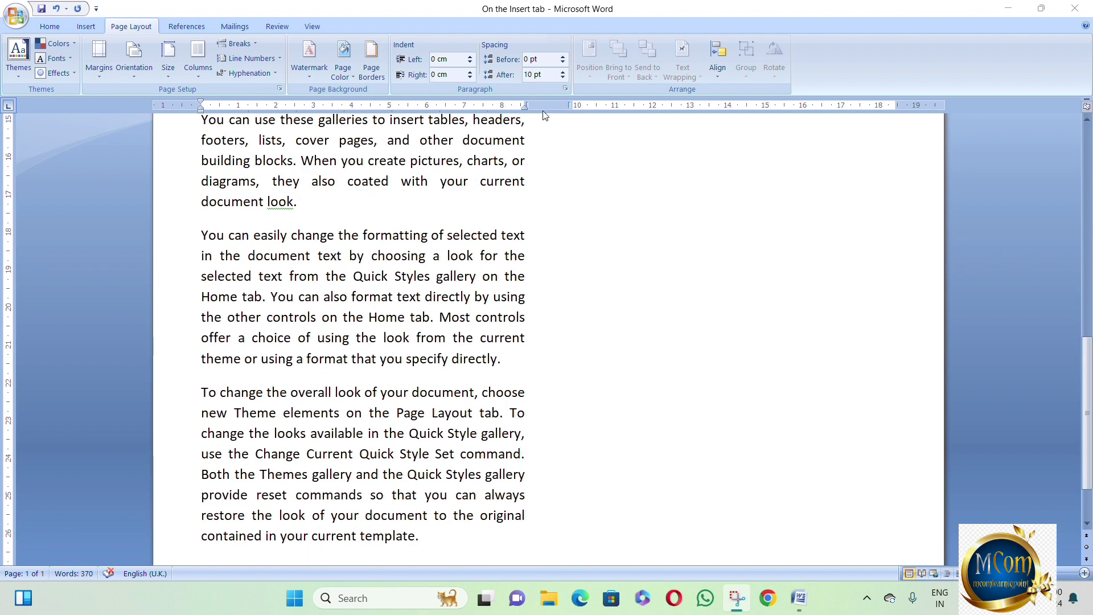
scroll(445, 531, "down", 2)
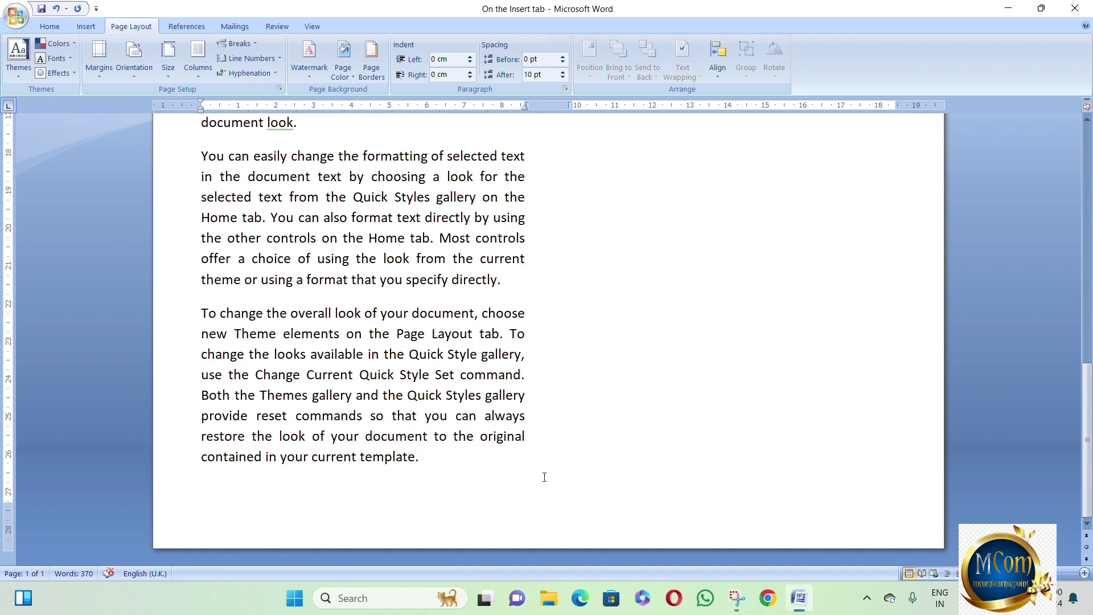
Step: Append random filler letters after "template." in the last paragraph until the text flows into the second column
type("nhklhikhikh")
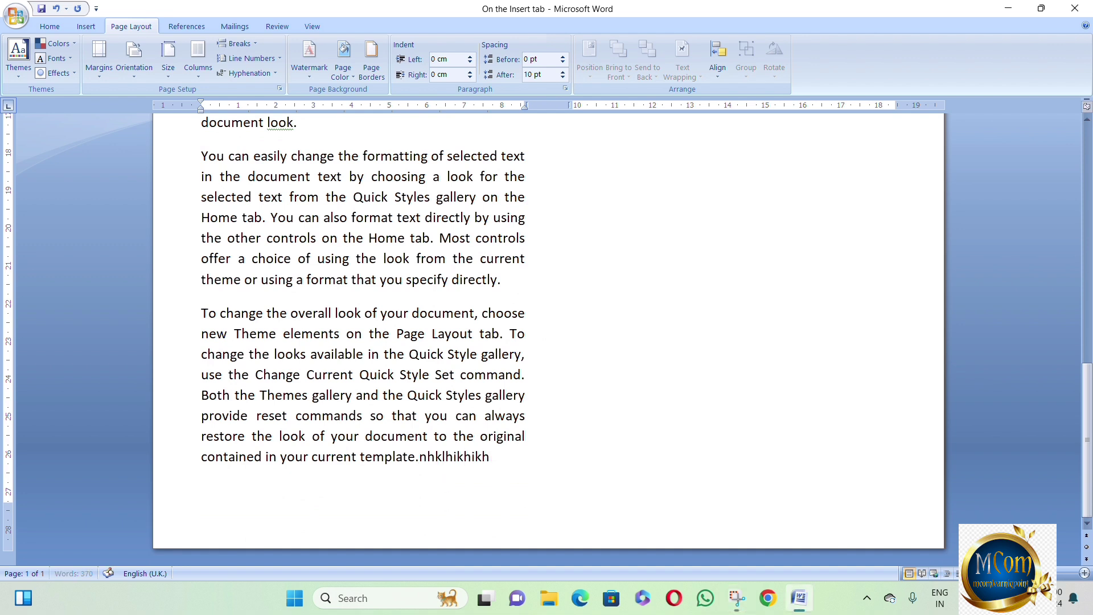
type("ihhkjhjkhjkhjkhjkhjkhjkh")
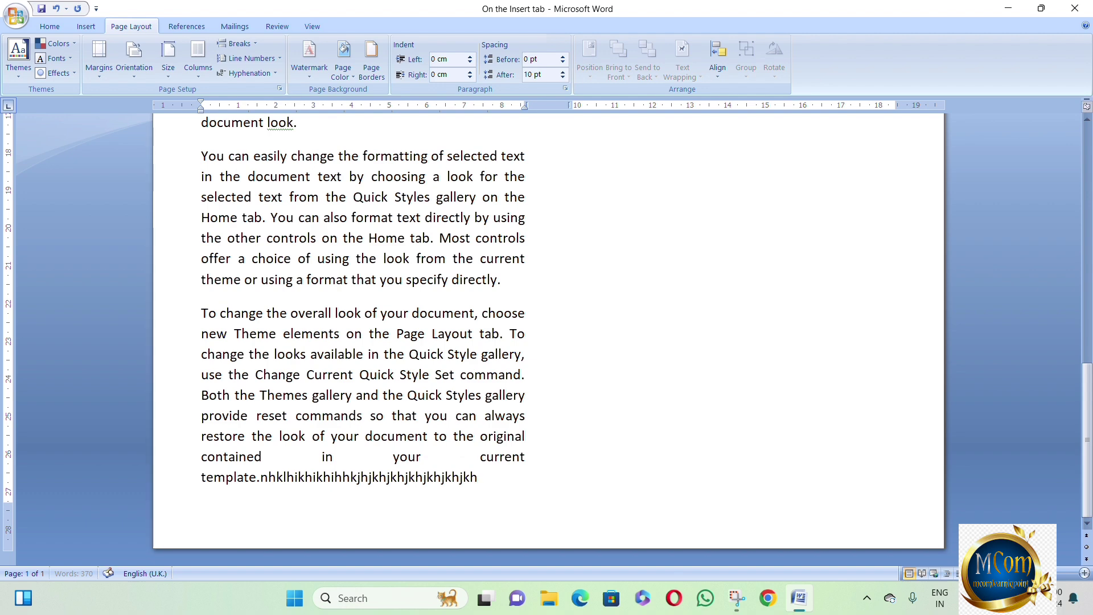
type("jkhjkhjkhjghjhghghjgjhghjgjhhkjlkiu")
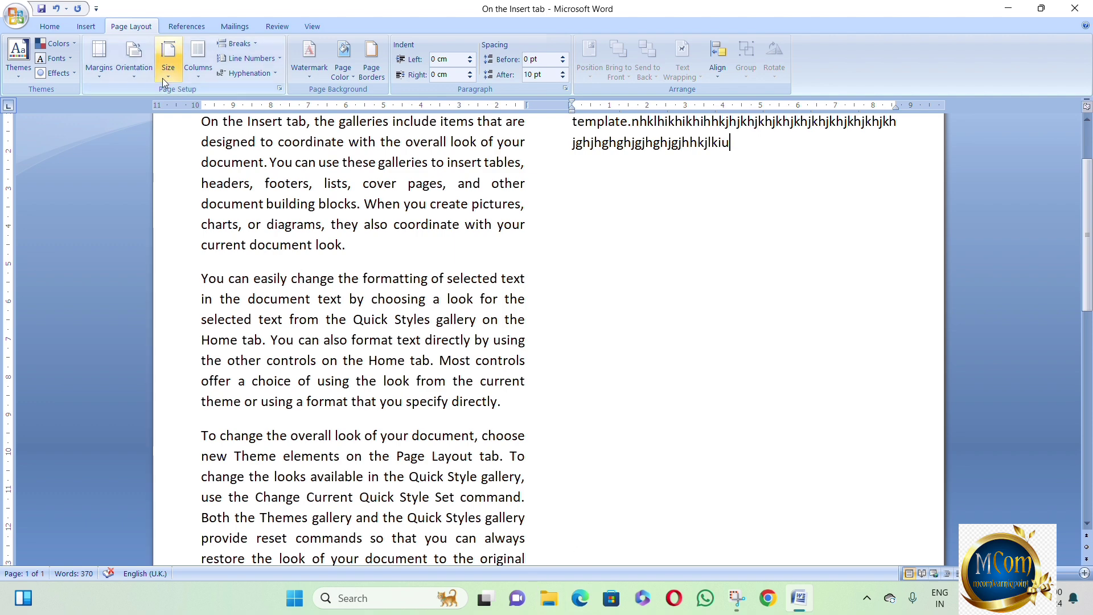
Step: Arrange the document's text in three columns and check how it flows down the page
left_click(195, 75)
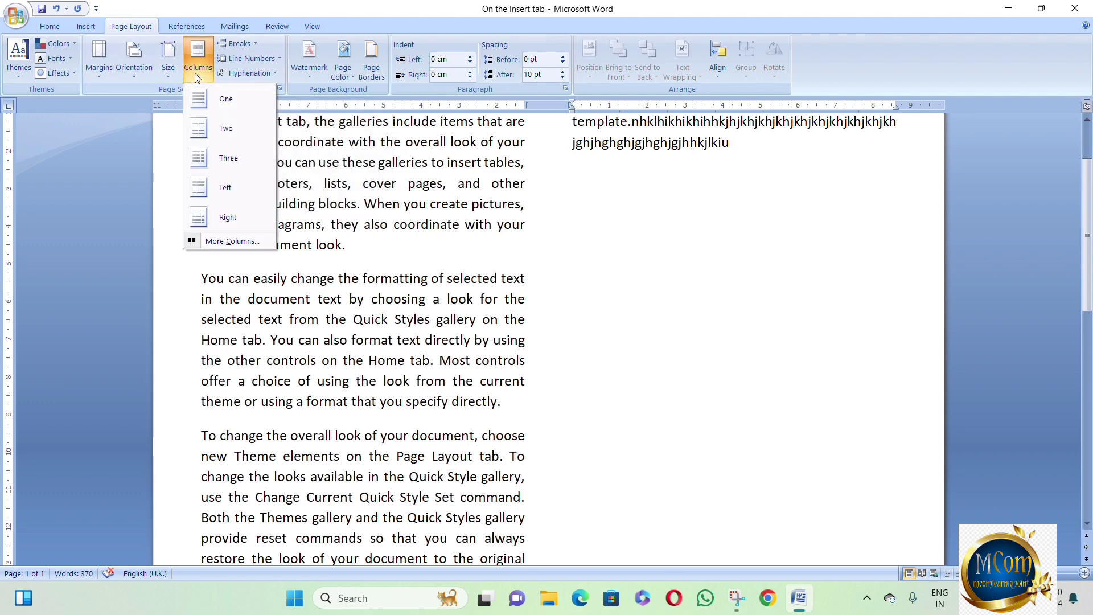
left_click(237, 158)
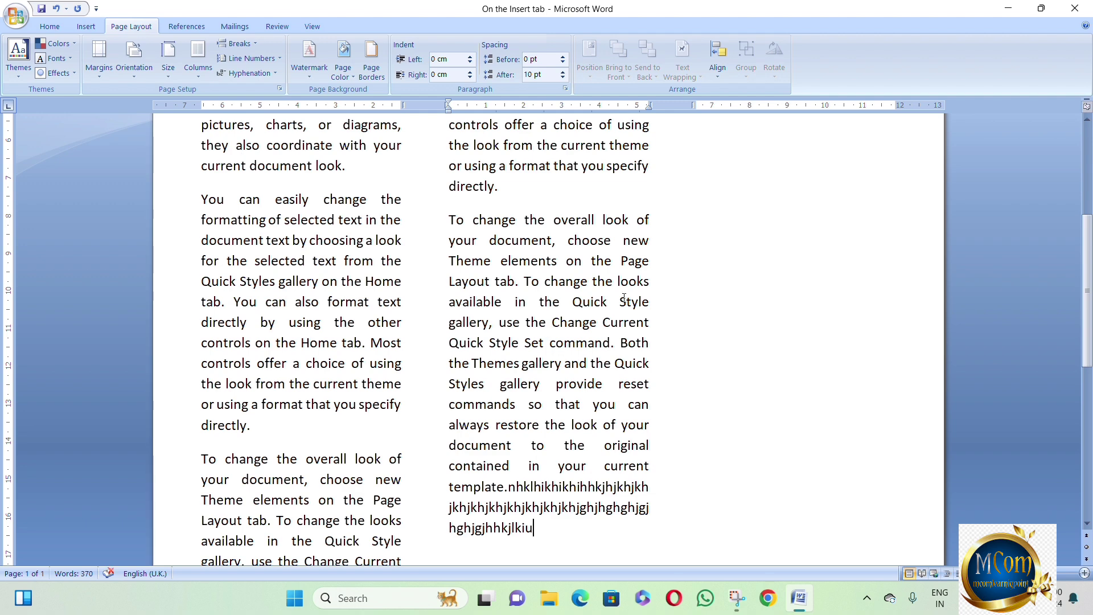
scroll(630, 308, "down", 3)
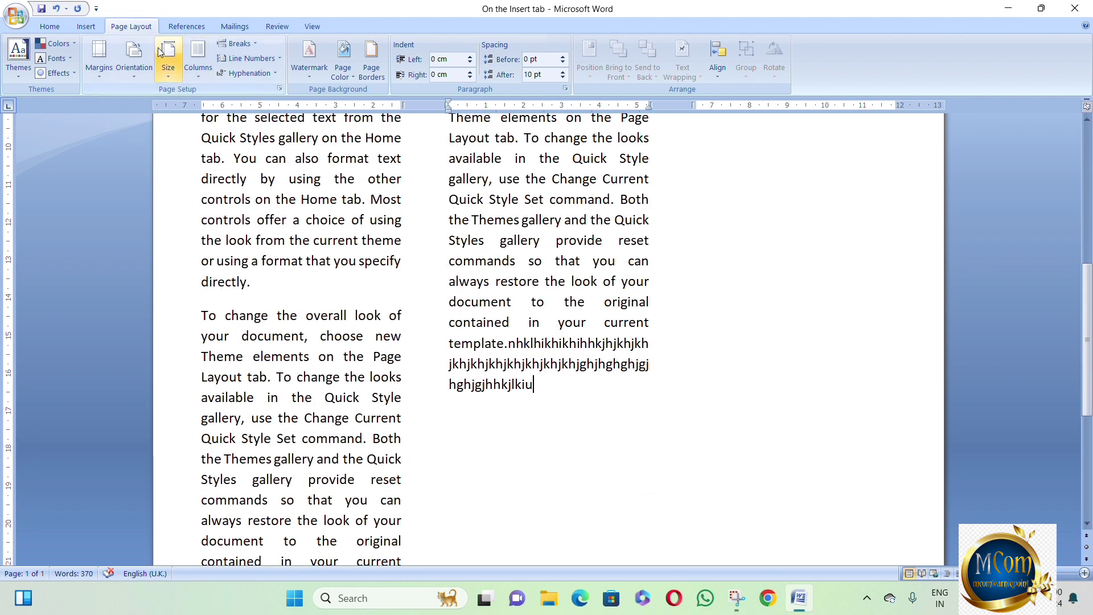
Step: Set the document's text back to a single column and review the page up to its beginning
left_click(190, 75)
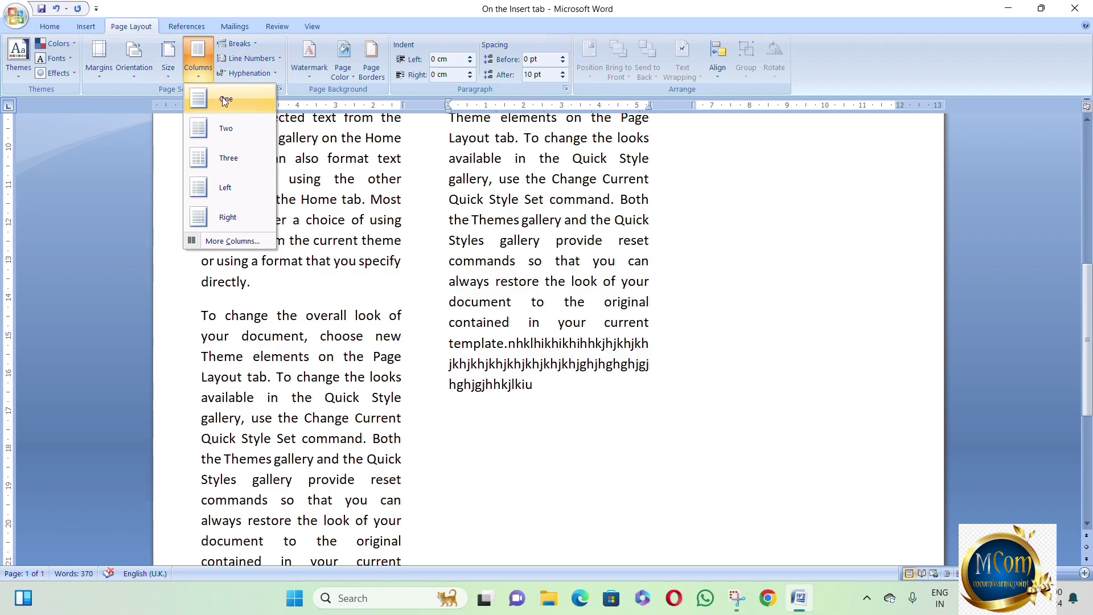
left_click(222, 98)
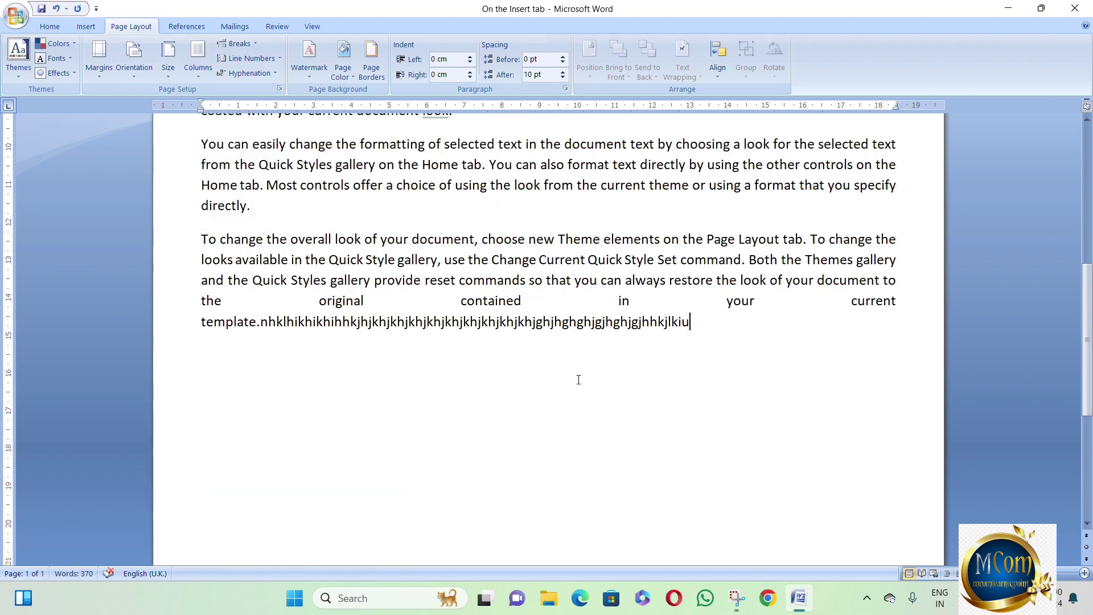
scroll(578, 379, "up", 7)
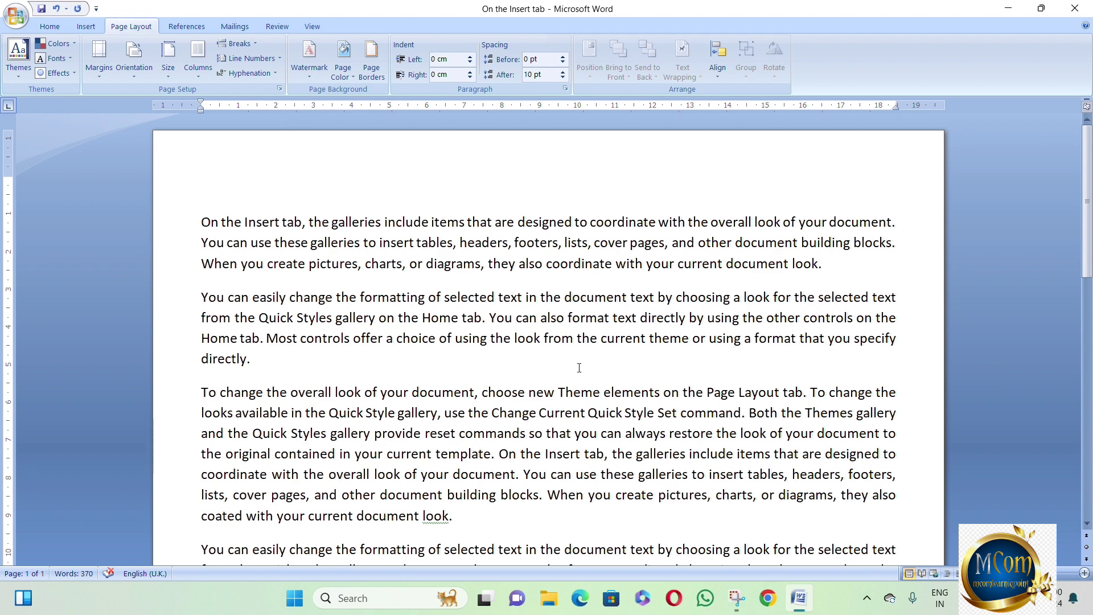
Step: Add the built-in DO NOT COPY 1 watermark to the page and review how it looks behind the text
left_click(313, 75)
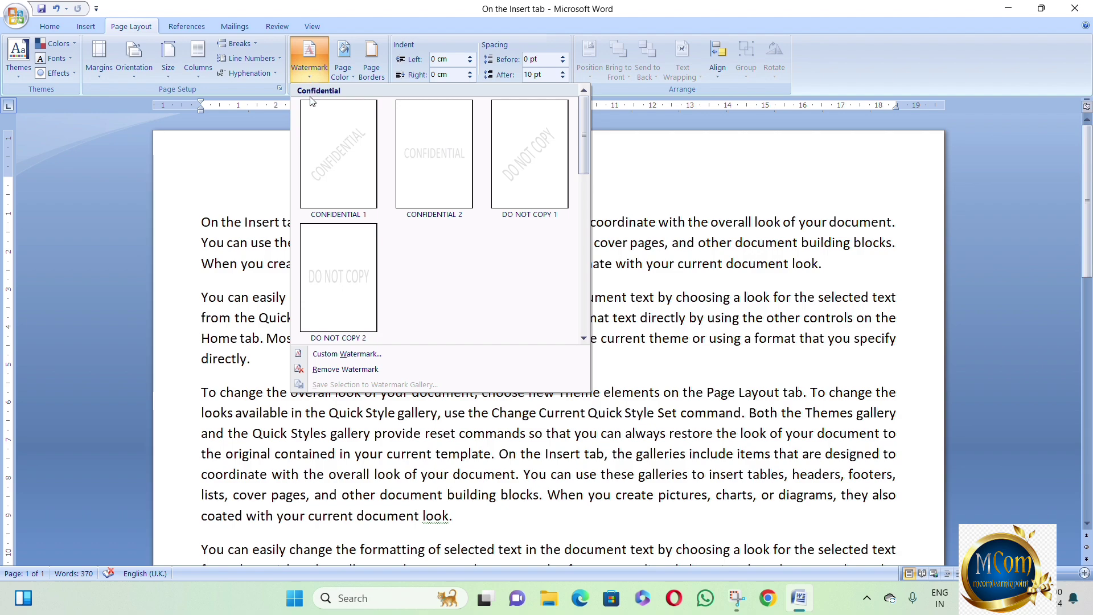
left_click(533, 202)
scroll(591, 395, "down", 6)
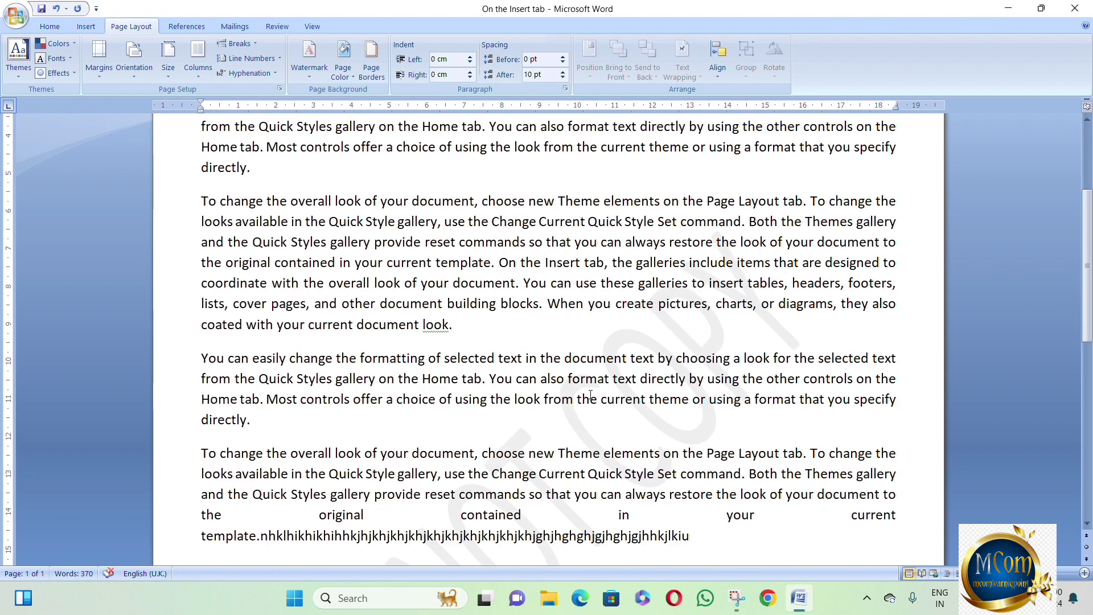
scroll(590, 395, "up", 5)
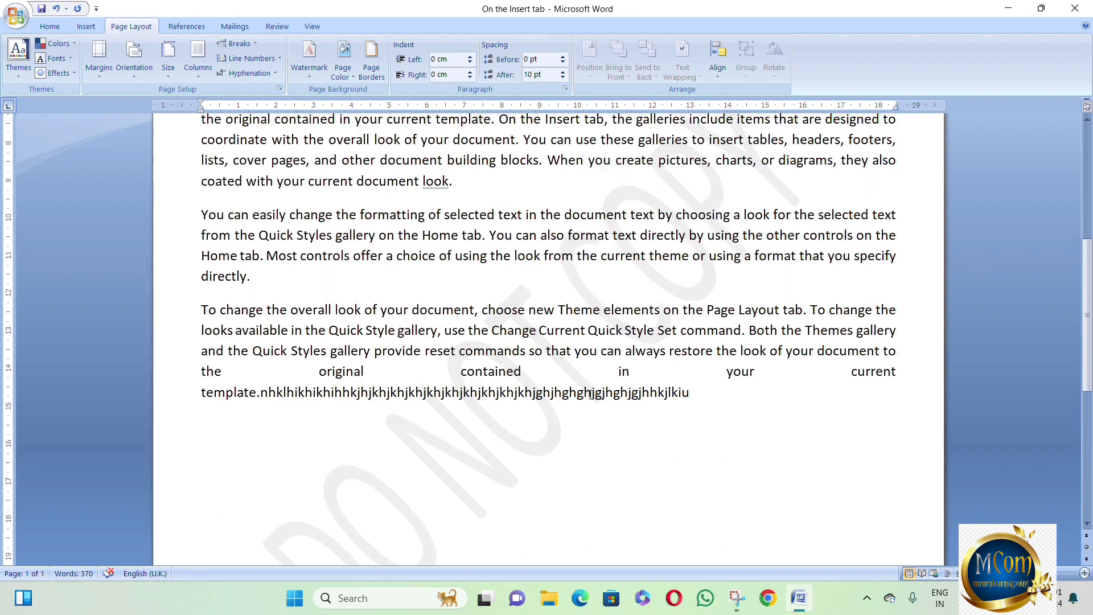
scroll(591, 394, "up", 2)
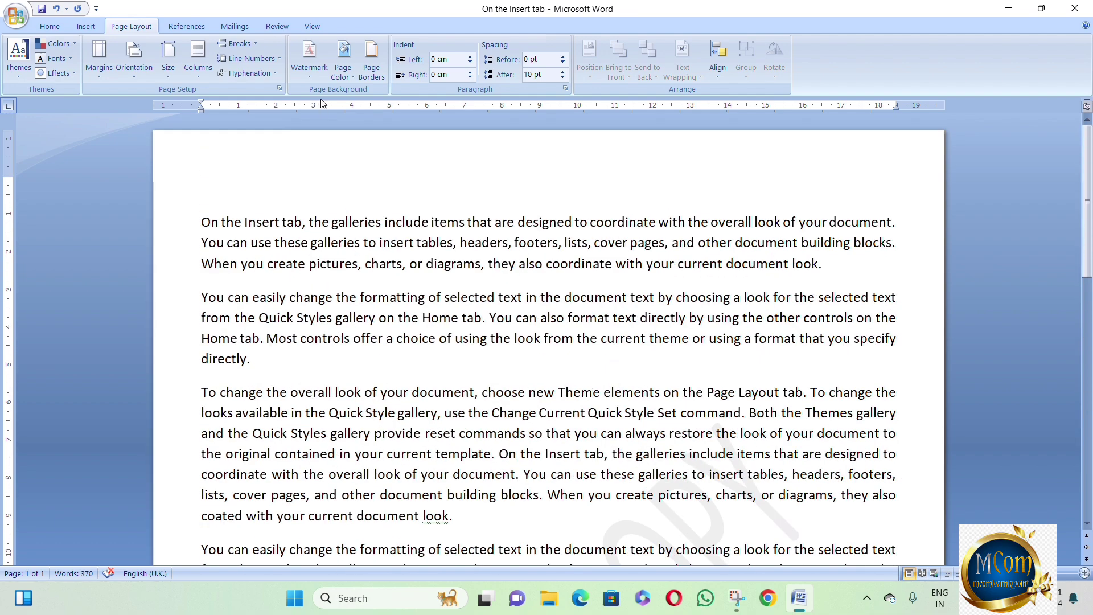
Step: Replace the watermark with a custom text watermark reading "computer" and review it on the page
left_click(312, 71)
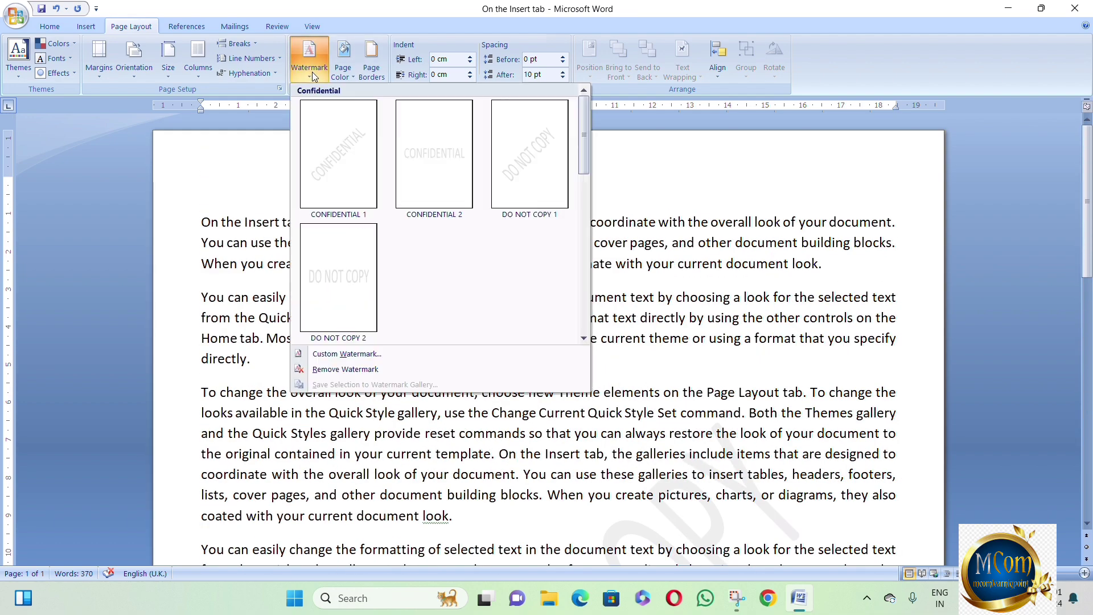
left_click(332, 357)
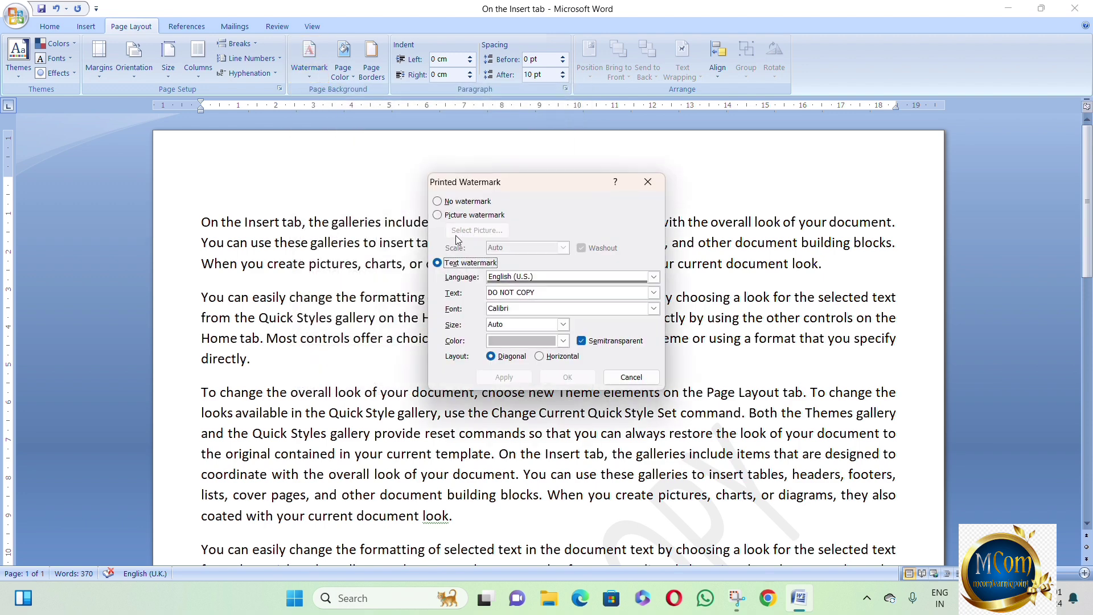
left_click_drag(517, 186, 449, 142)
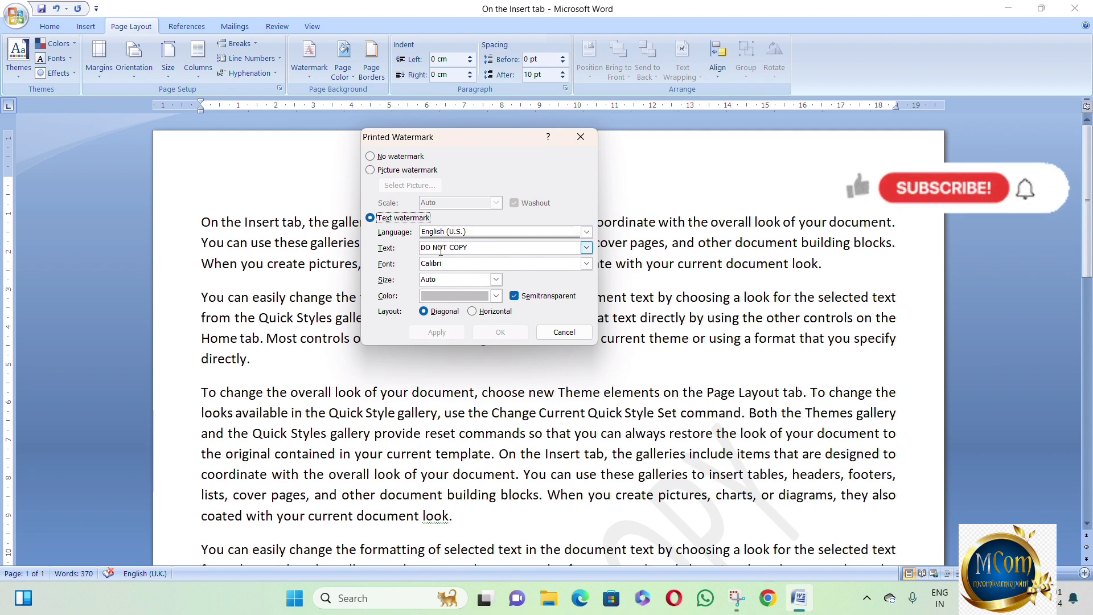
left_click_drag(474, 249, 421, 249)
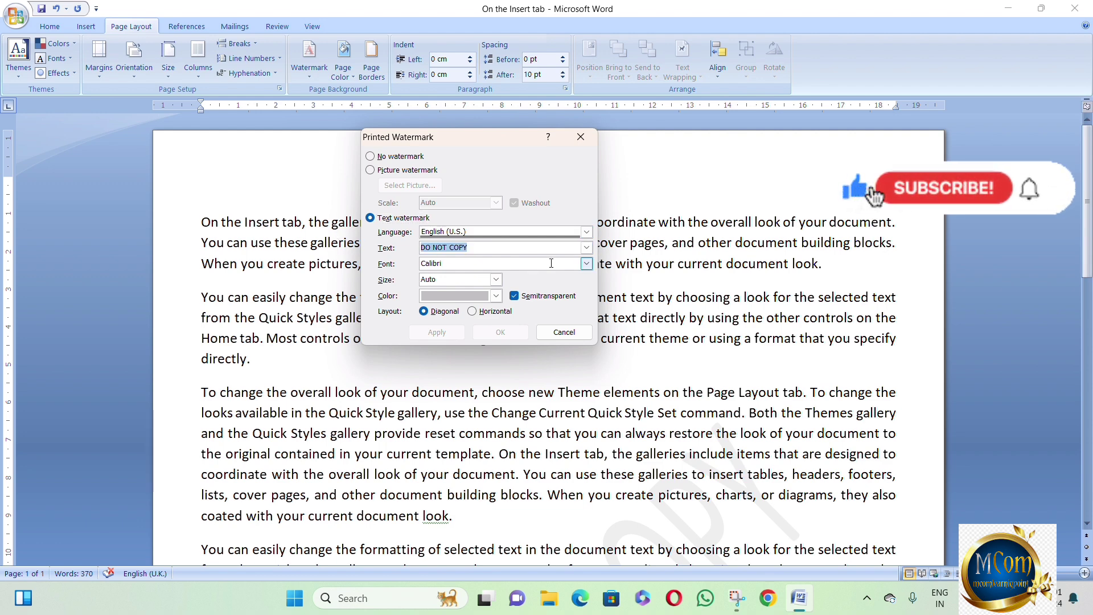
type("comp")
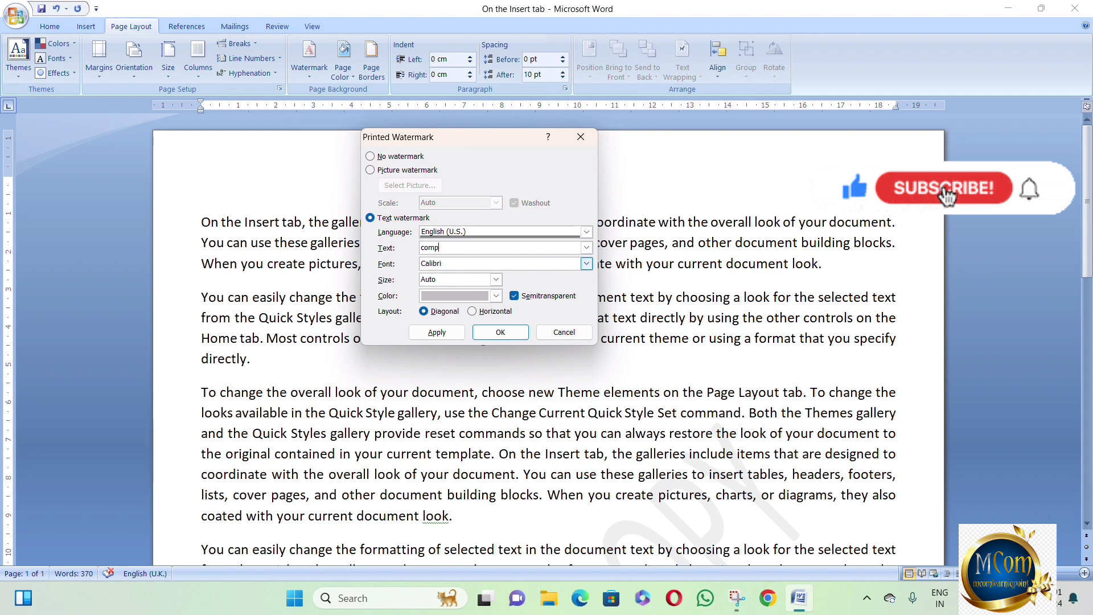
type("uter")
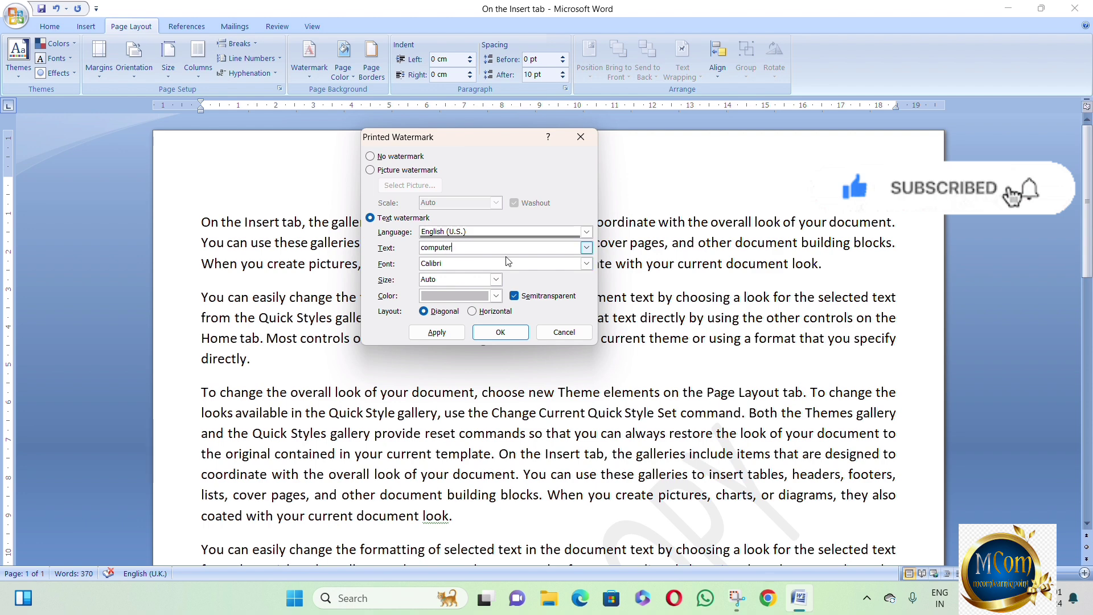
left_click(459, 334)
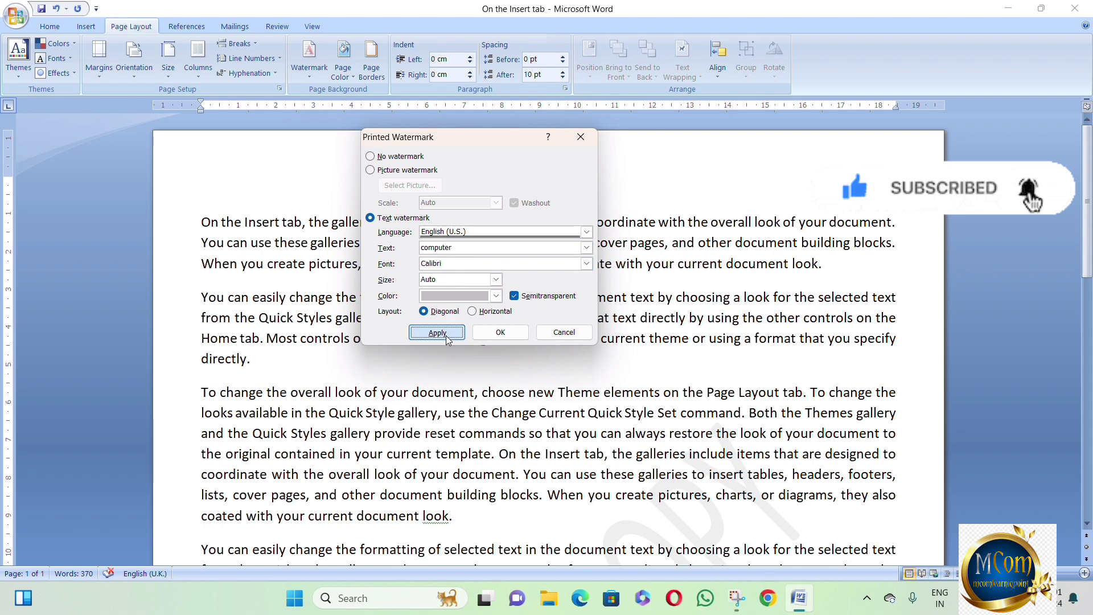
left_click(564, 332)
scroll(547, 329, "down", 10)
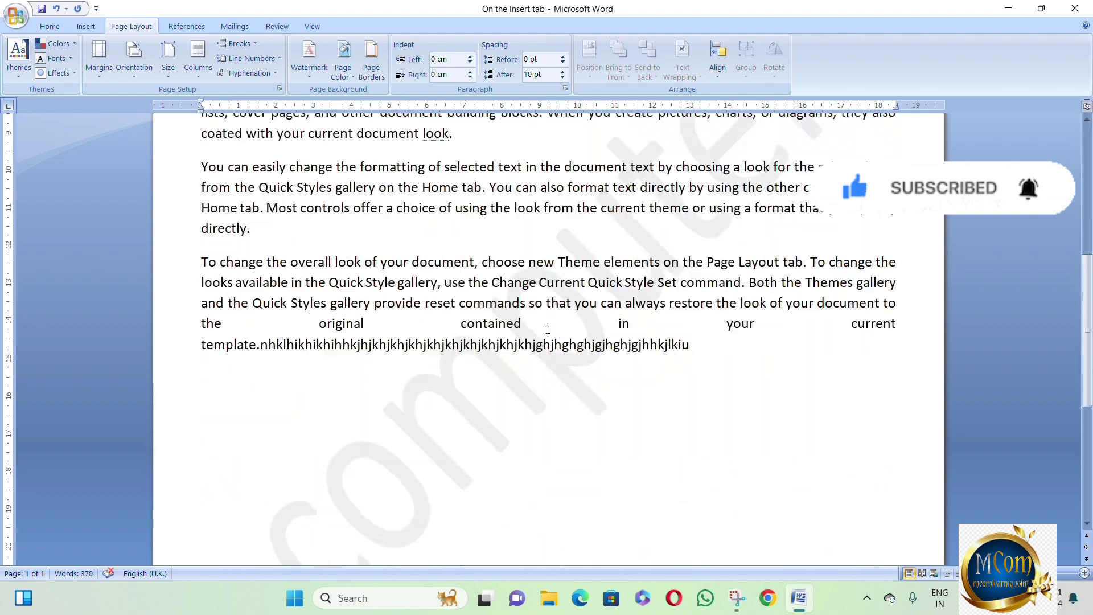
scroll(548, 329, "up", 7)
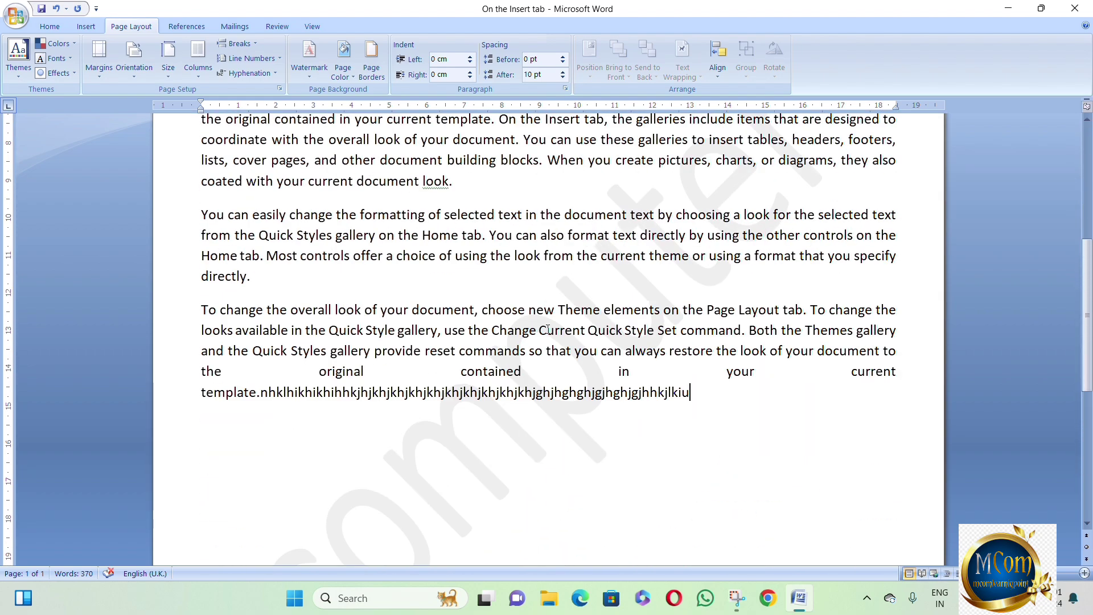
scroll(548, 329, "up", 4)
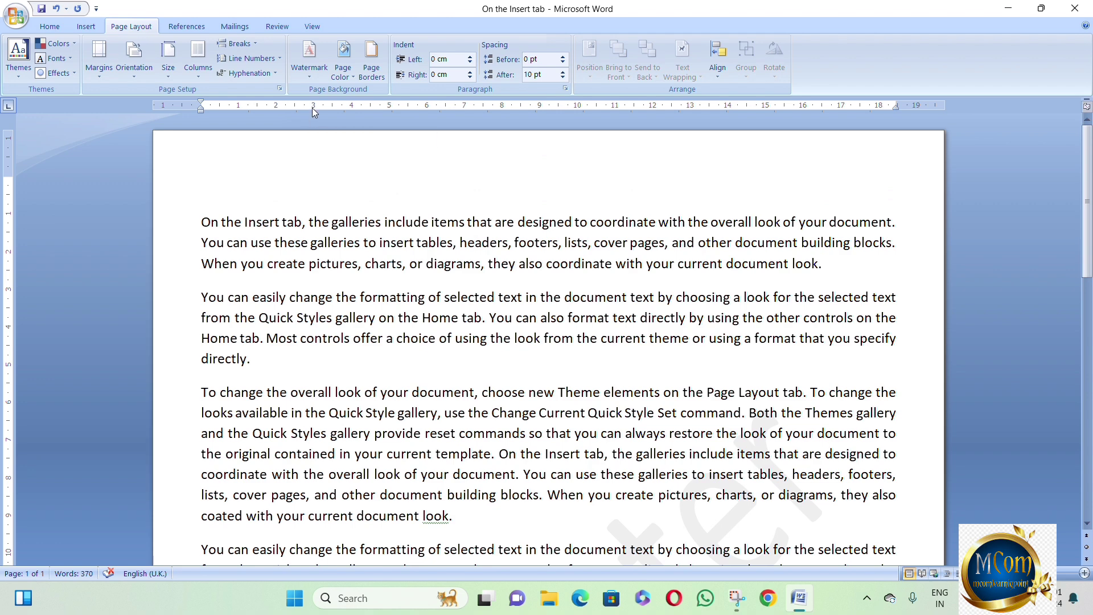
Step: Choose a picture watermark in the custom watermark settings and browse to the Saved Pictures folder, shown as extra large icons
left_click(306, 78)
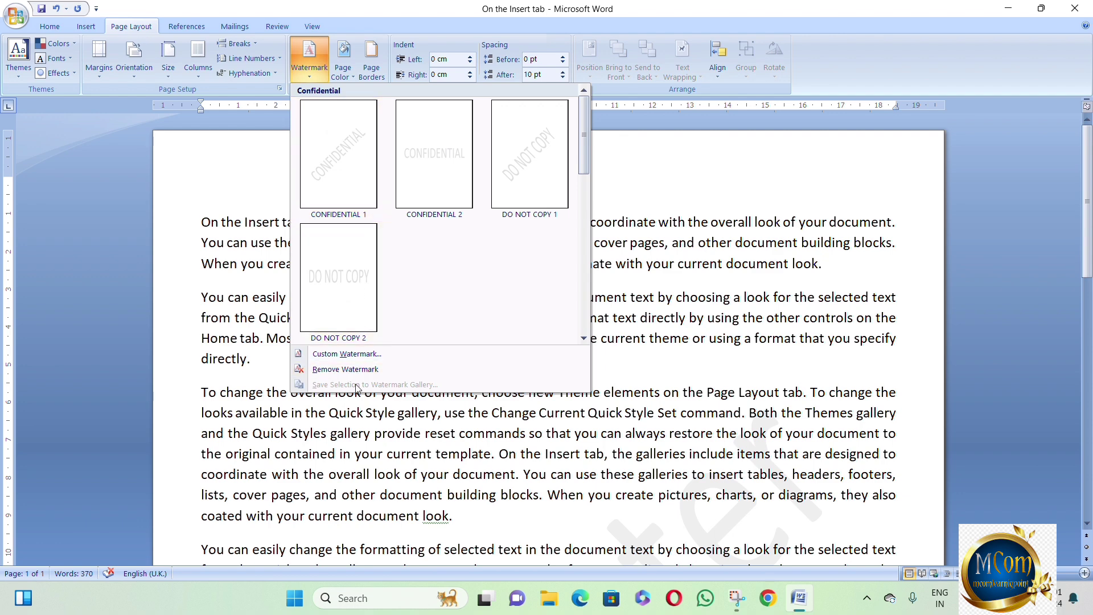
left_click(359, 354)
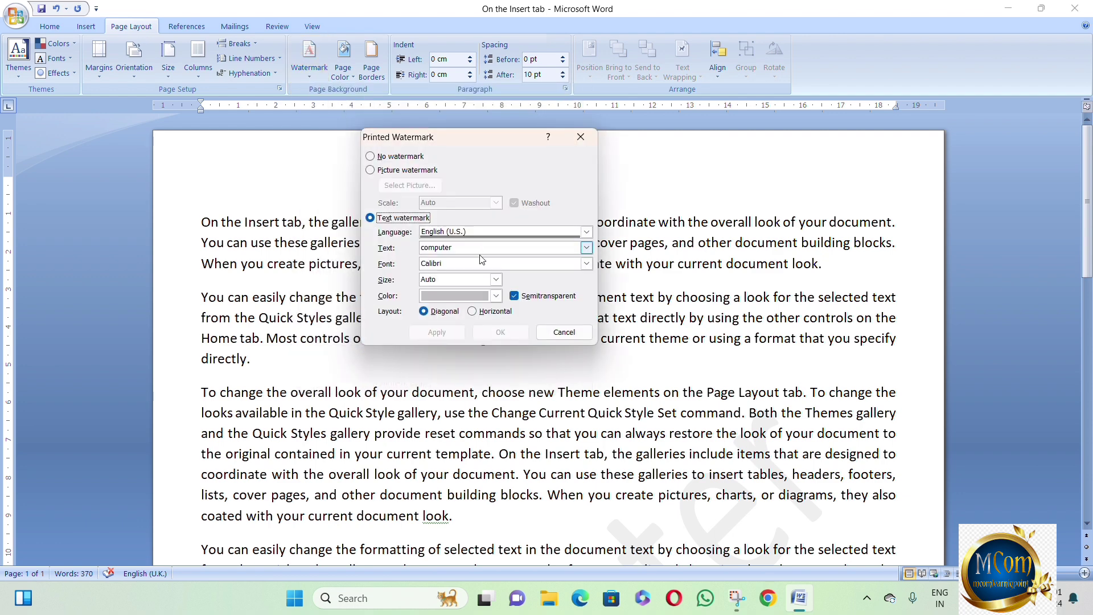
left_click(398, 170)
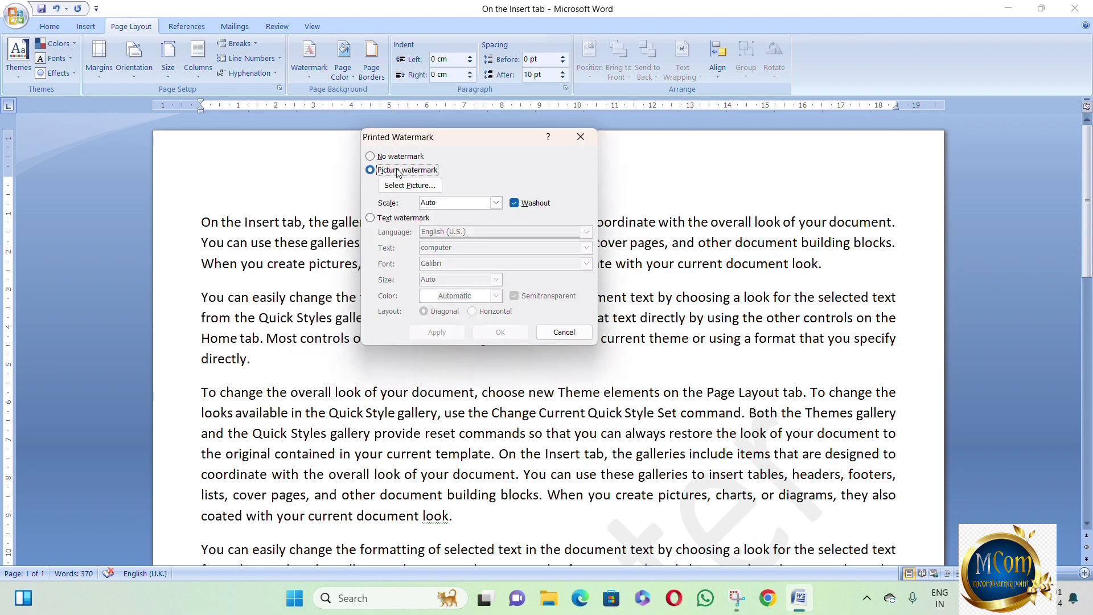
left_click(409, 187)
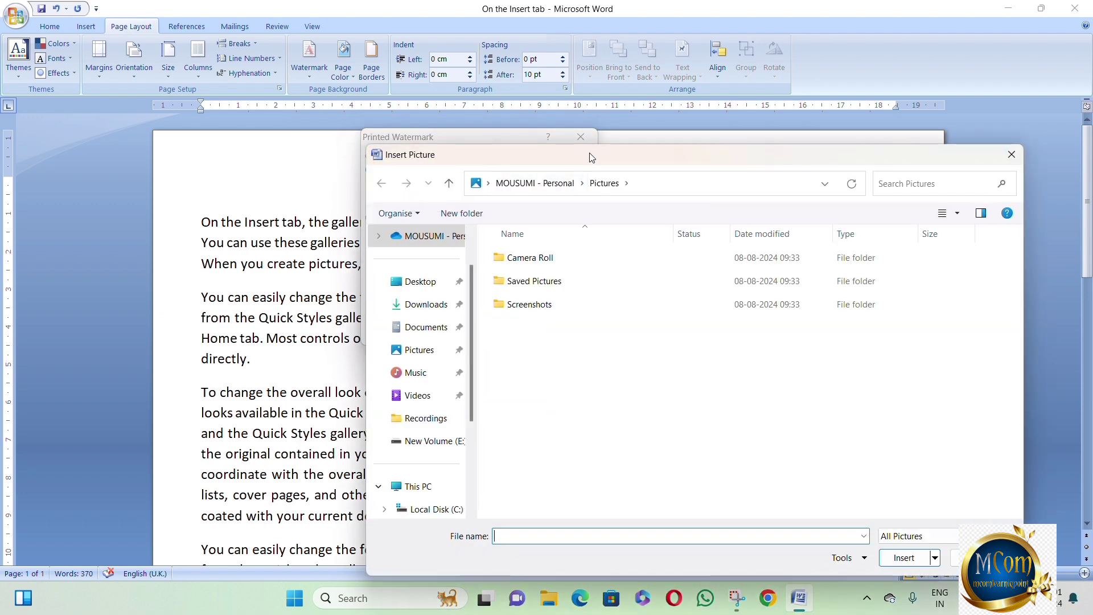
left_click_drag(589, 152, 425, 95)
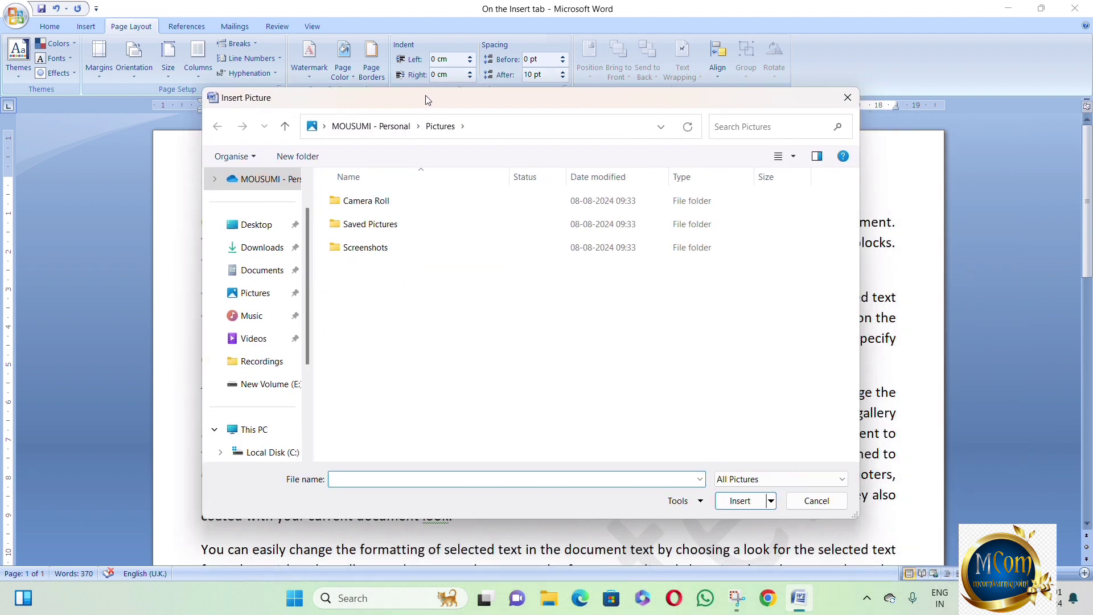
left_click(254, 295)
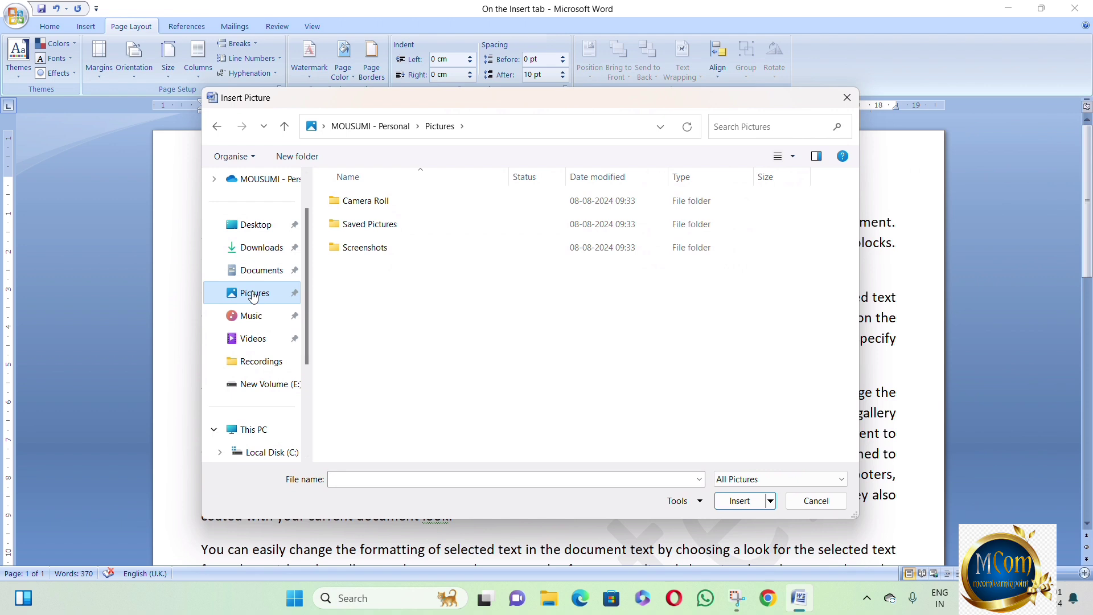
double_click(378, 224)
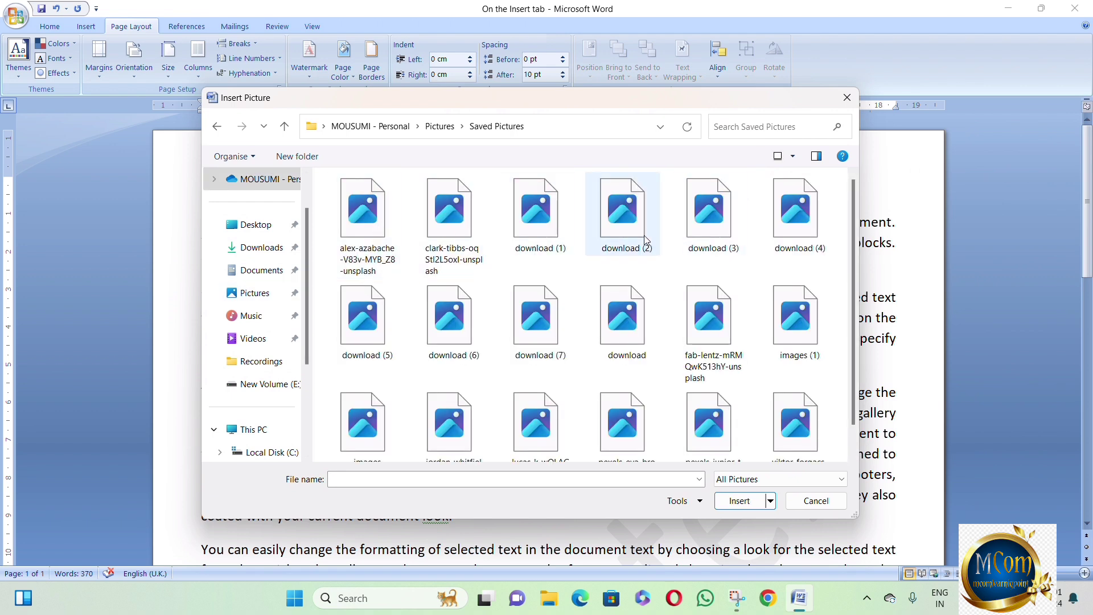
left_click(793, 159)
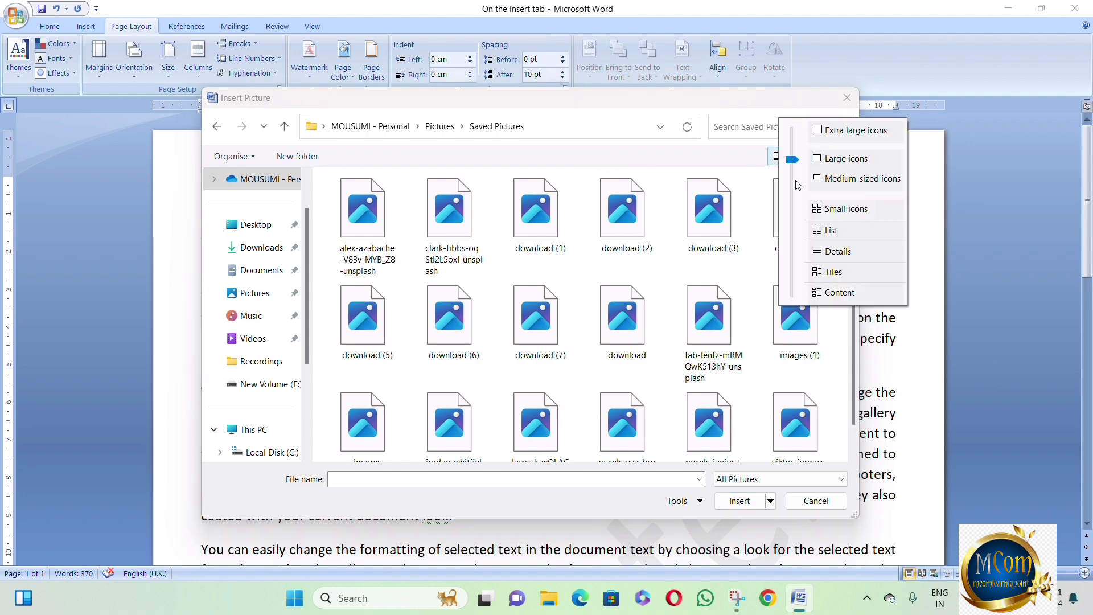
left_click(837, 130)
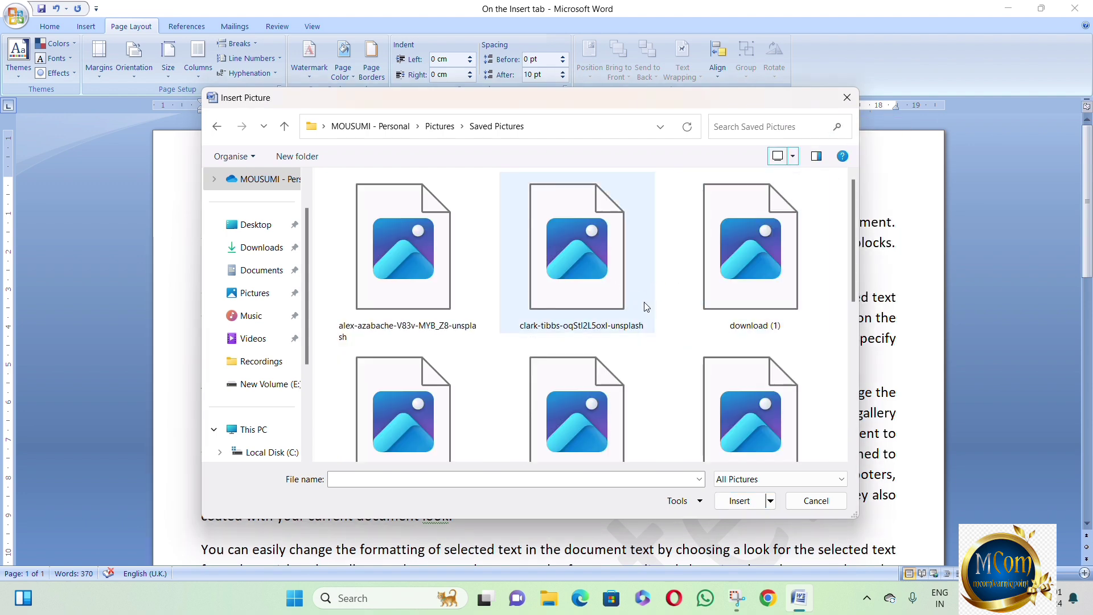
Step: Insert the picture download (7), apply it as the page watermark and review the whole page
scroll(682, 315, "down", 5)
left_click(750, 264)
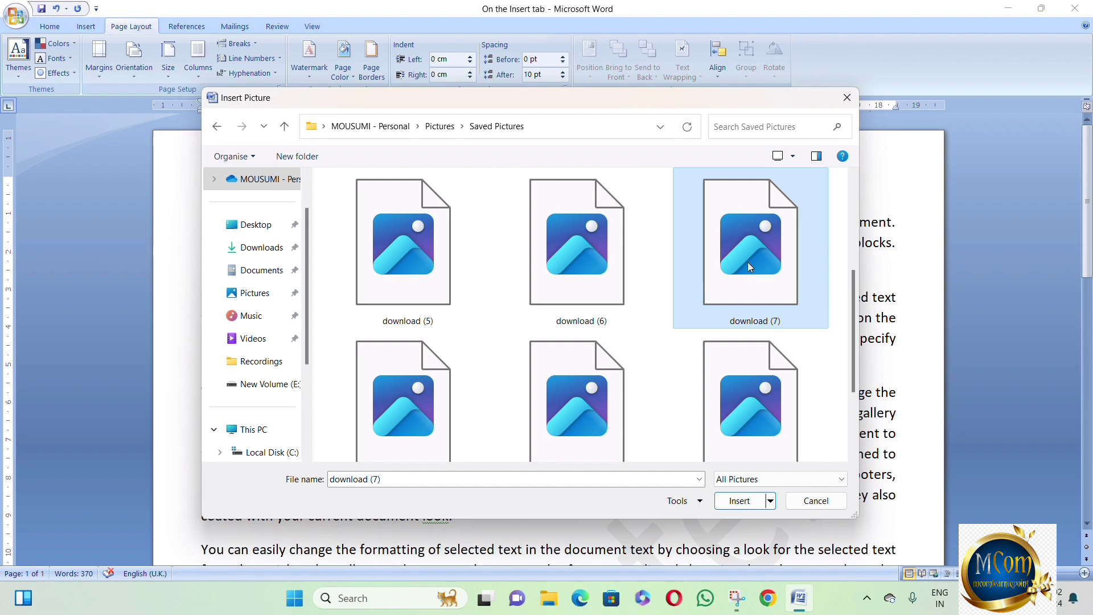
left_click(747, 504)
left_click(437, 332)
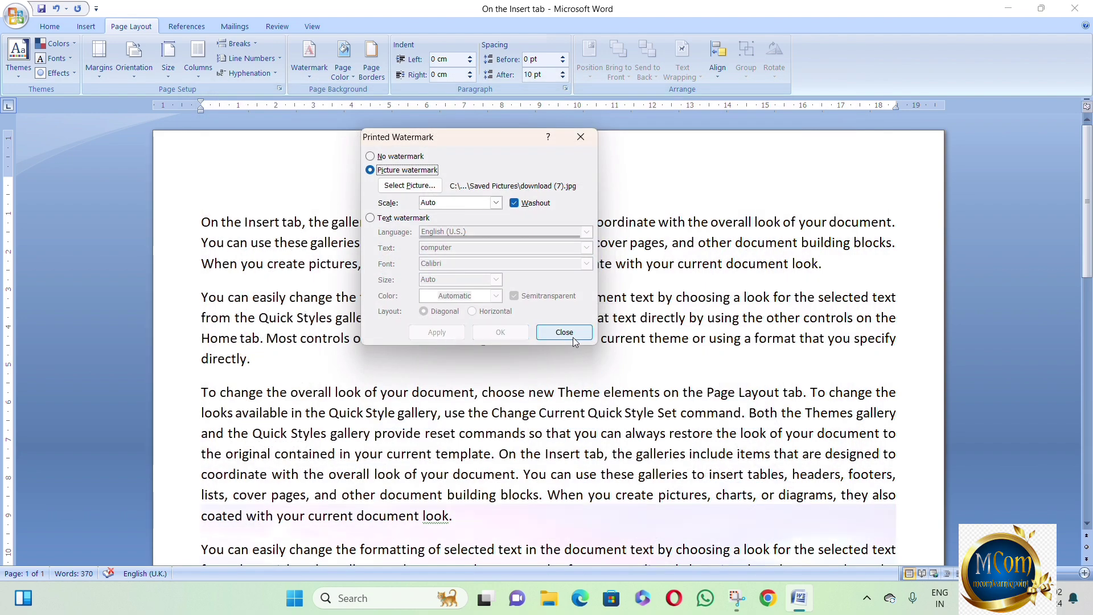
left_click(585, 337)
scroll(686, 375, "down", 6)
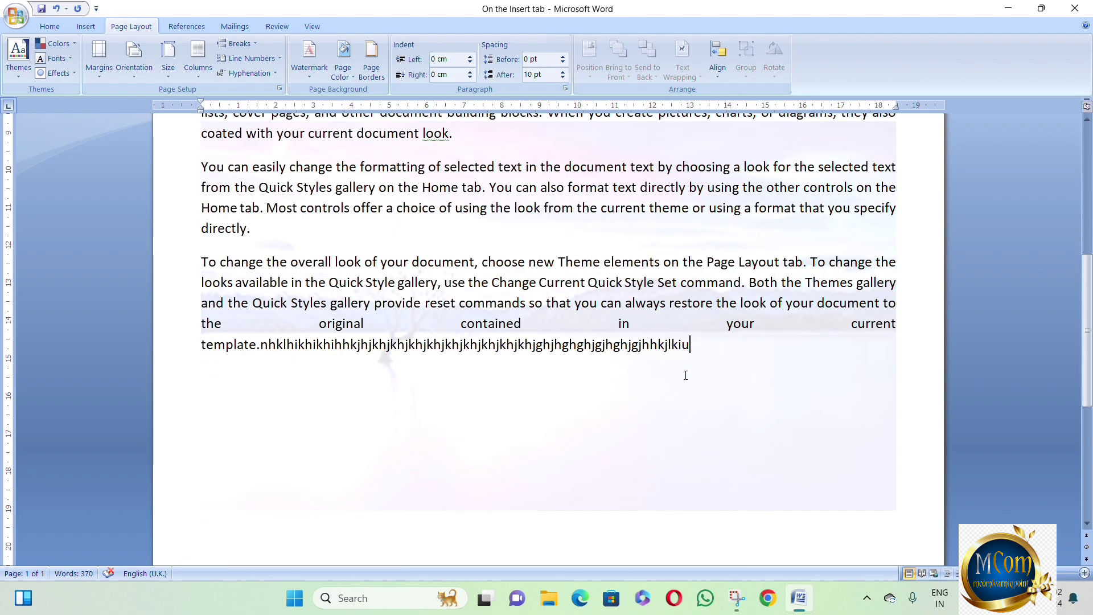
scroll(755, 360, "down", 3)
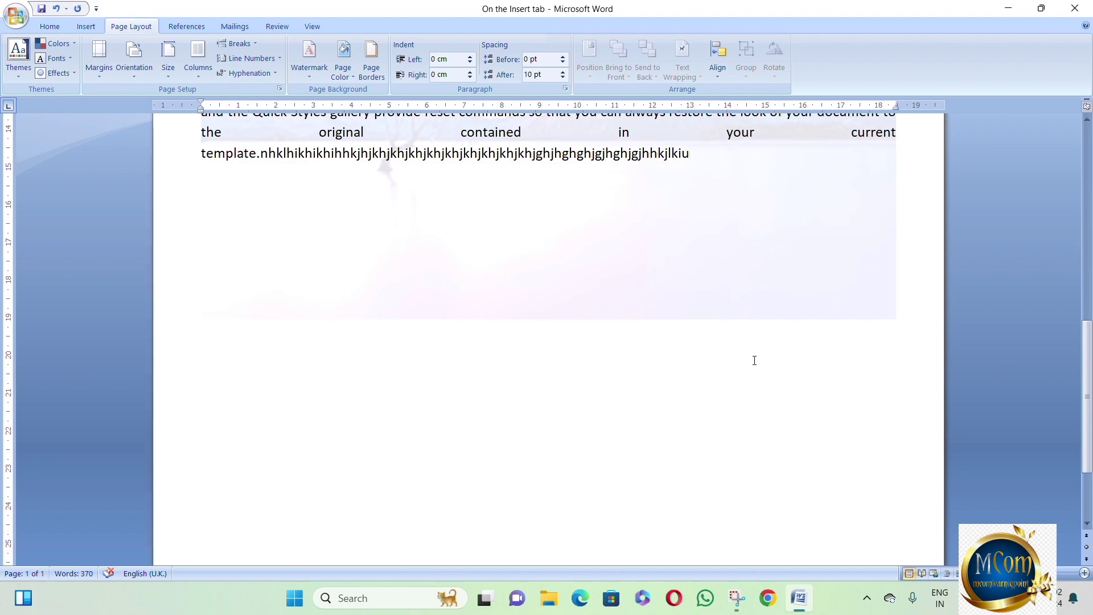
scroll(755, 360, "up", 7)
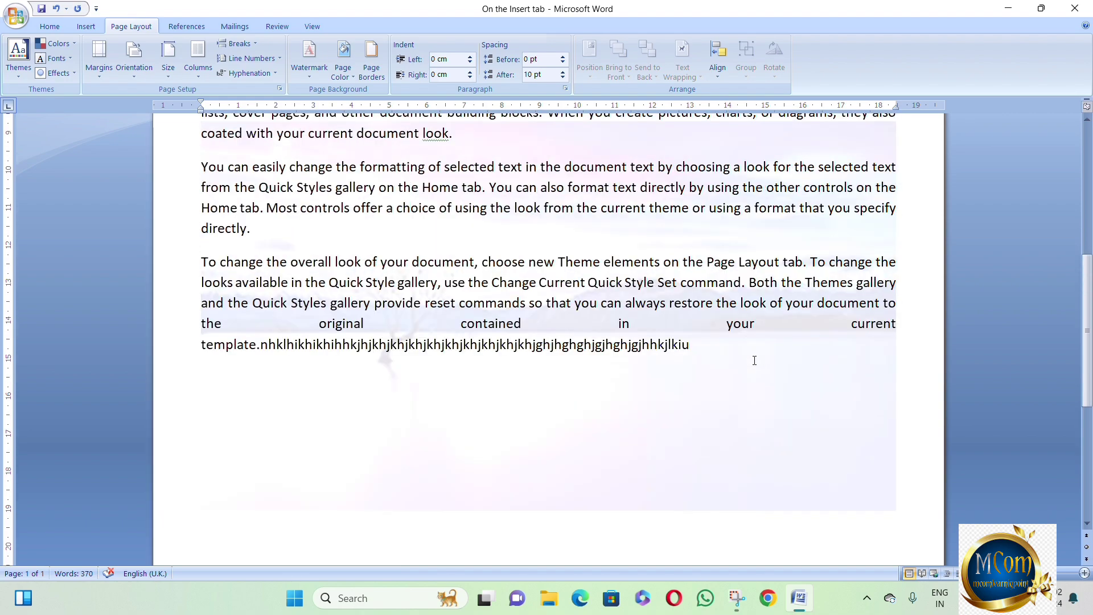
scroll(754, 360, "up", 3)
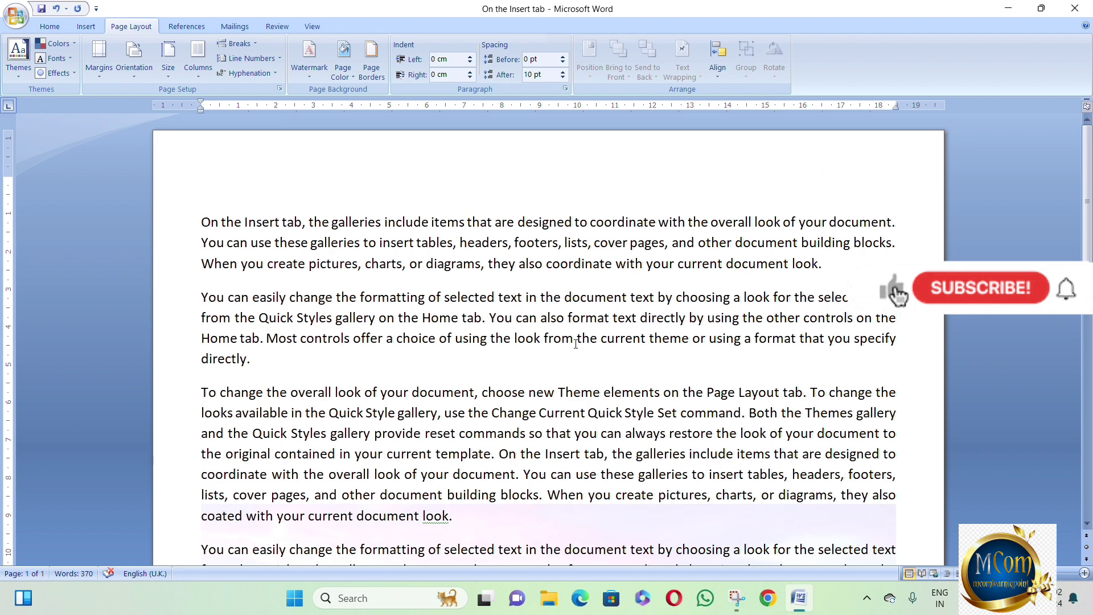
Step: Remove the picture watermark and set the page color to Blue, Accent 1, Lighter 60%
left_click(309, 74)
left_click(345, 369)
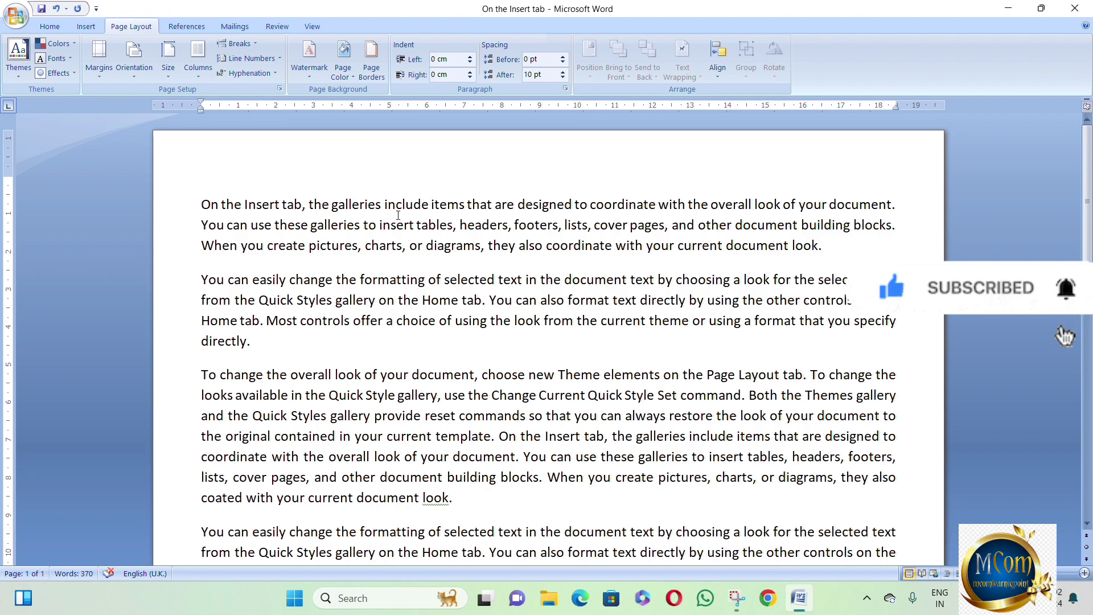
left_click(342, 80)
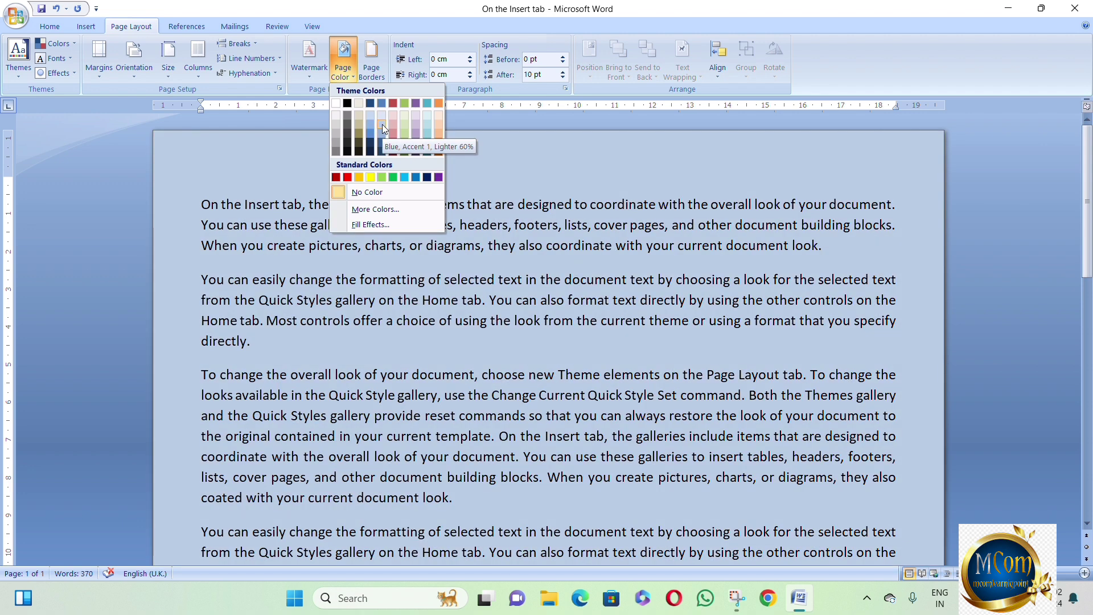
left_click(382, 124)
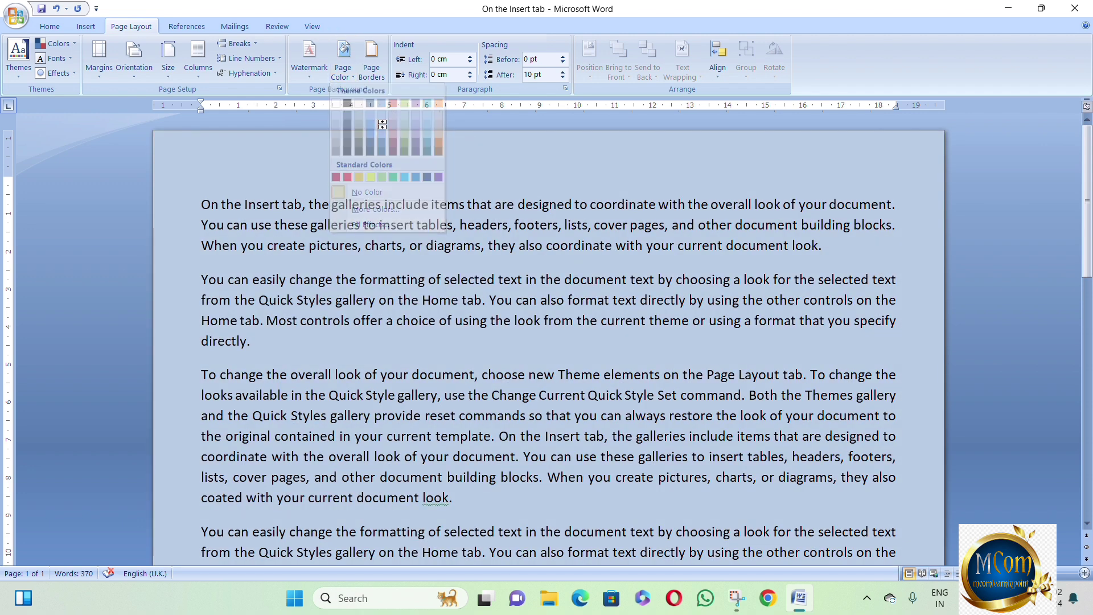
Step: Apply a two-color gradient page background with light pink as Color 2 and horizontal shading
left_click(347, 77)
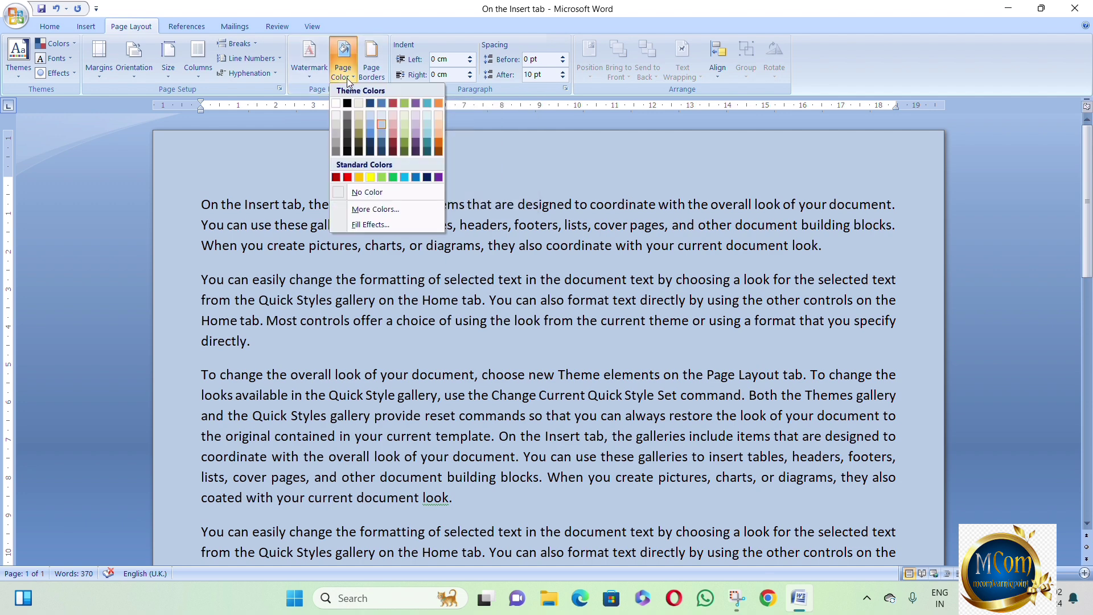
left_click(384, 225)
left_click(645, 148)
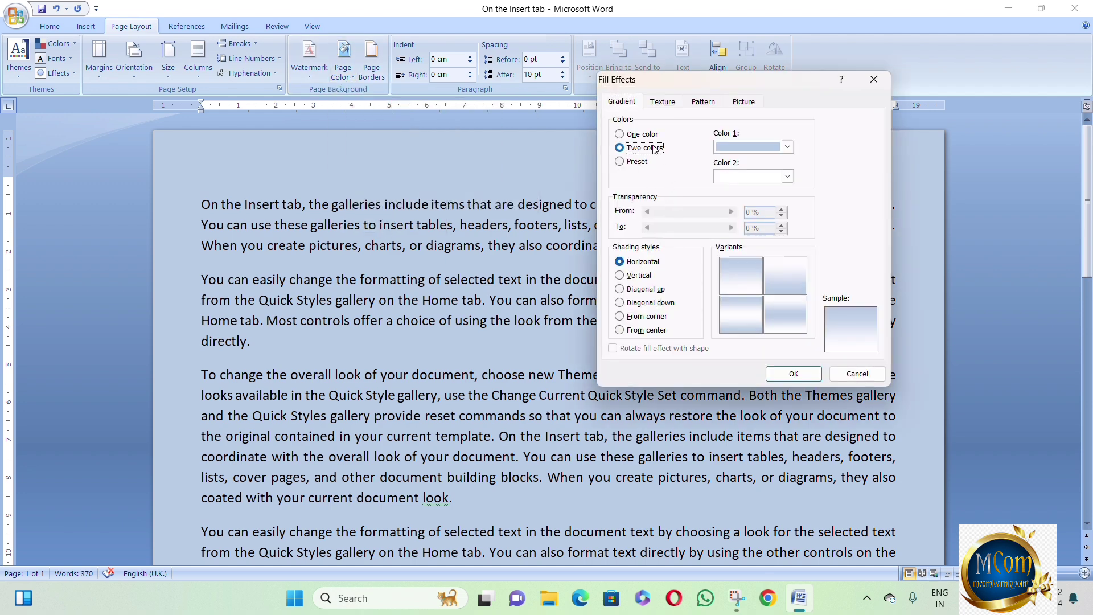
left_click(787, 176)
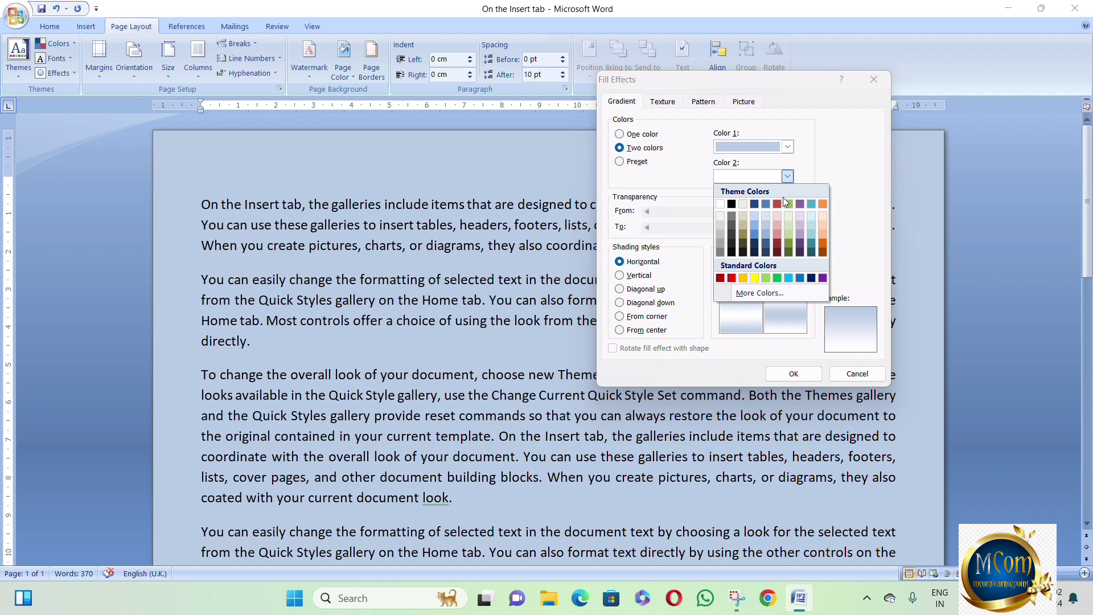
left_click(774, 216)
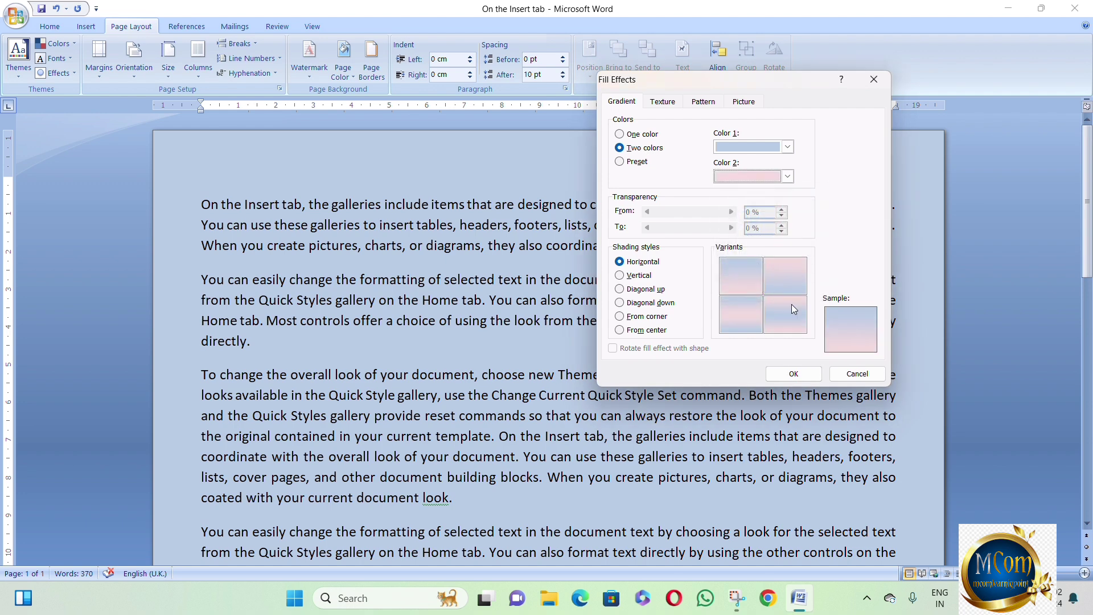
left_click(794, 374)
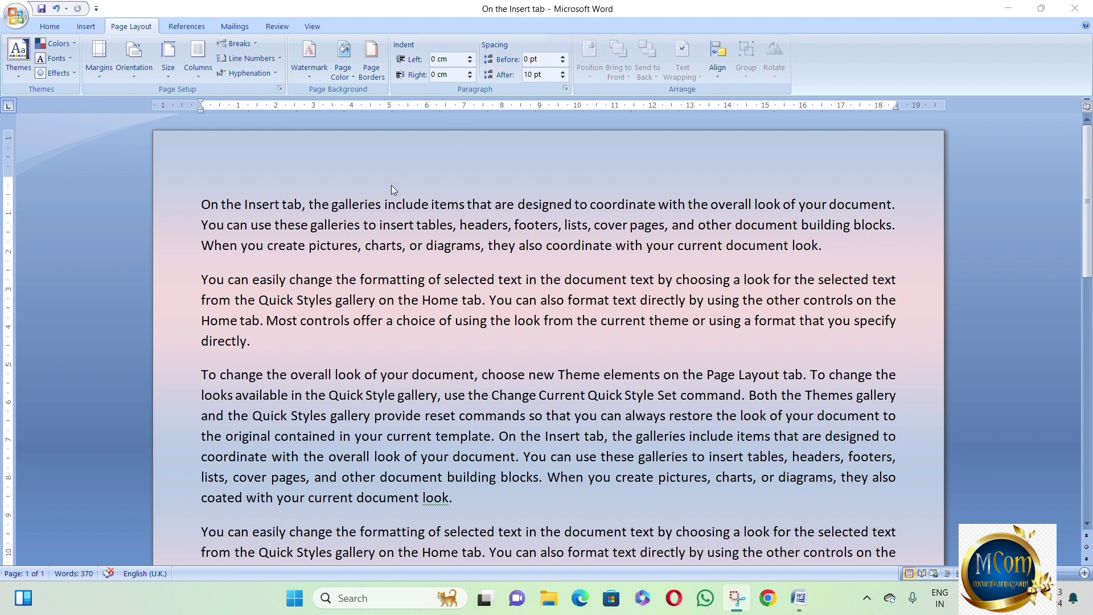
Step: Set up a Box page border with a 3 pt double line, thick outside and thin inside
left_click(381, 72)
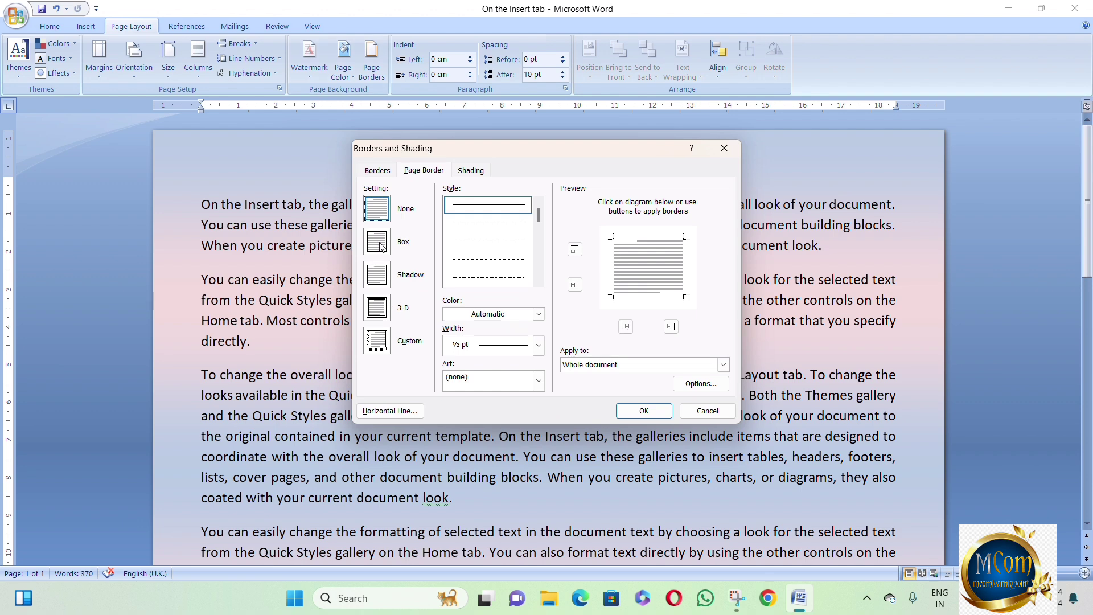
left_click(380, 246)
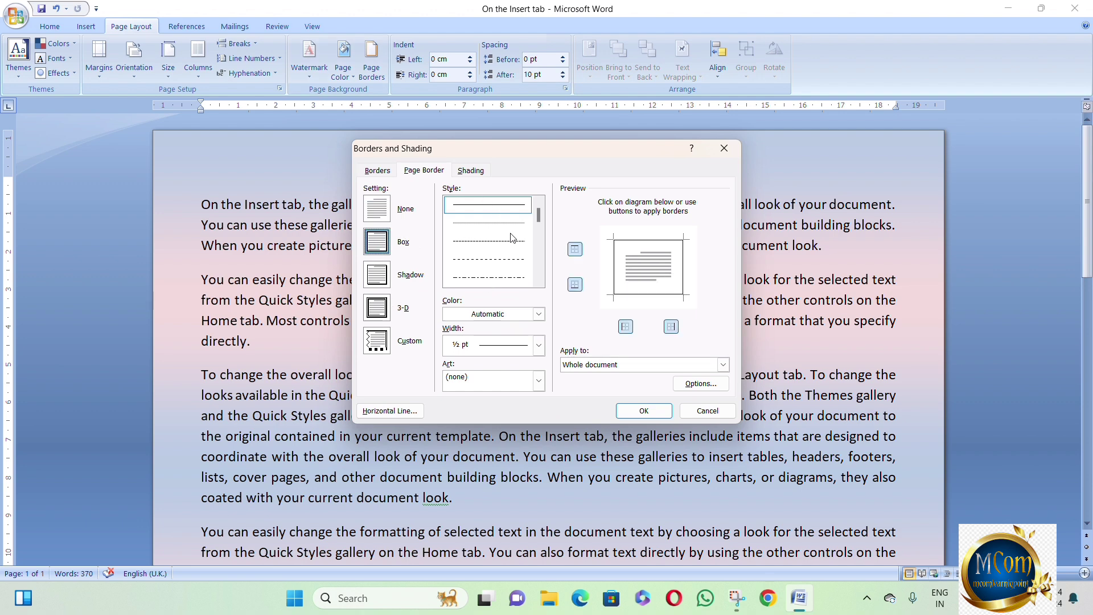
left_click_drag(540, 217, 541, 247)
left_click(488, 277)
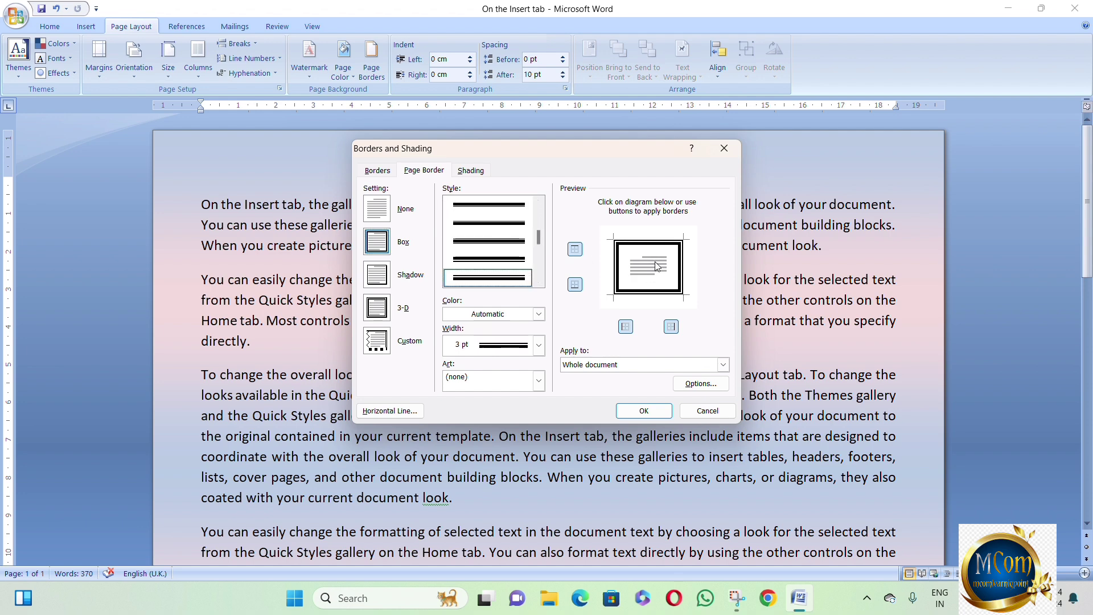
left_click(495, 261)
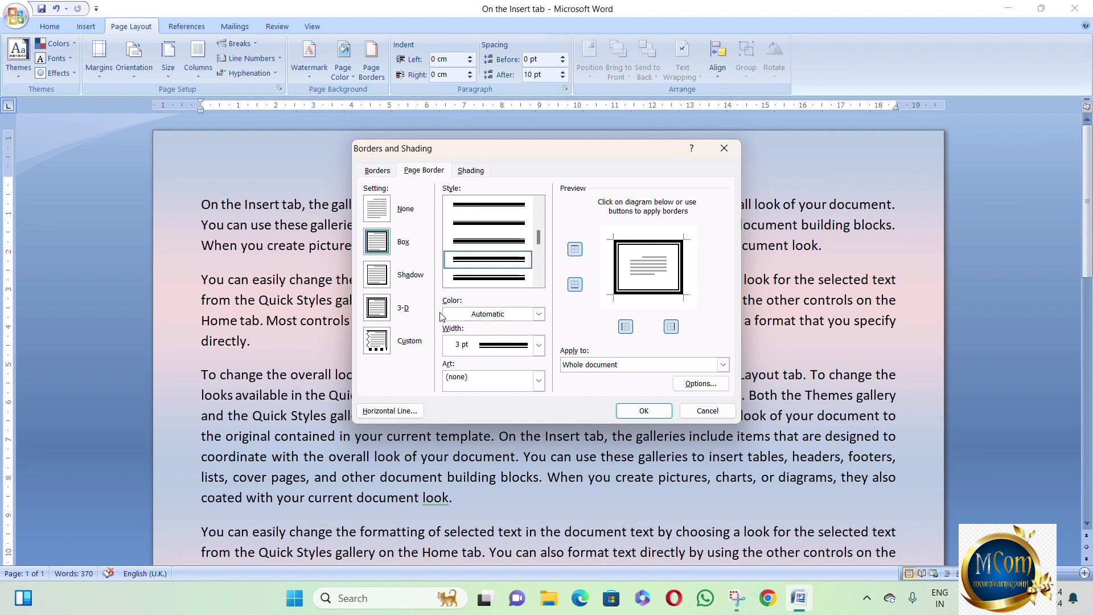
Step: Color the page border dark blue, apply it to the whole document and review it down the page
left_click(538, 316)
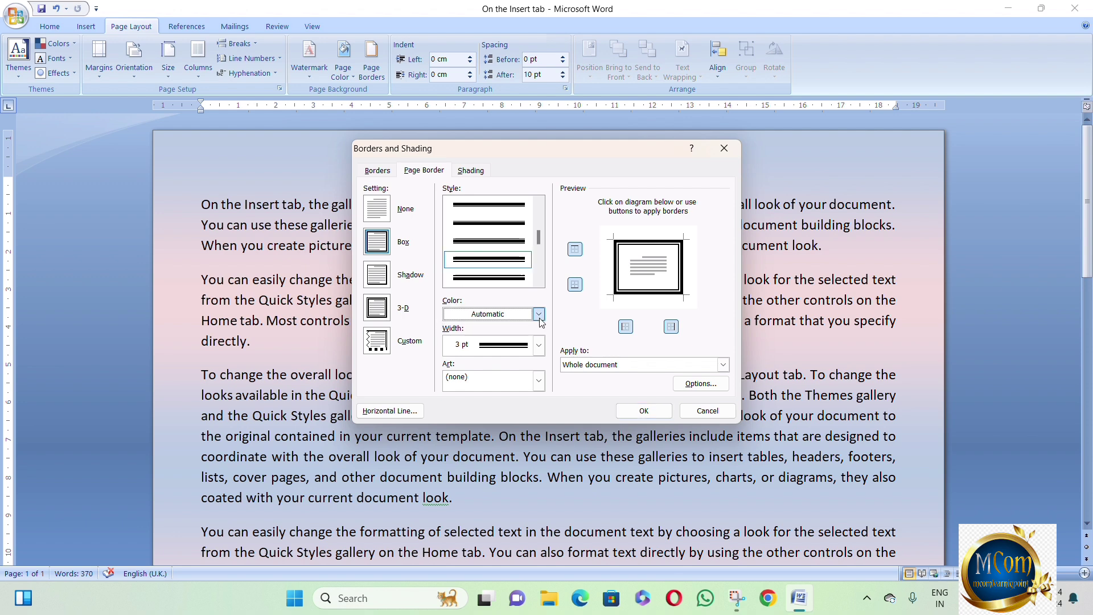
left_click(542, 432)
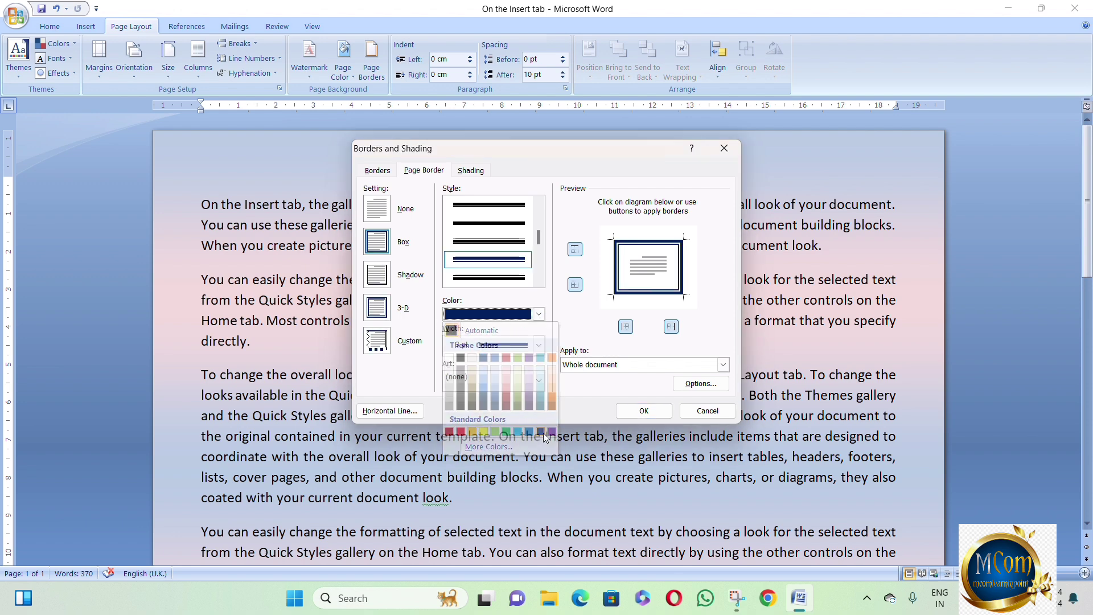
left_click(643, 410)
scroll(656, 414, "up", 5)
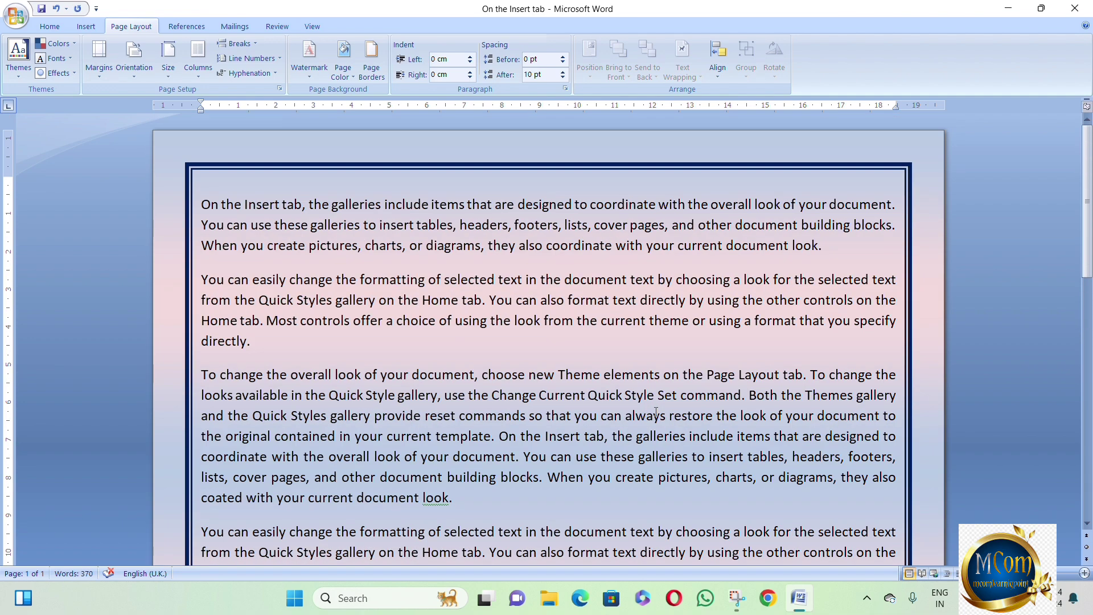
scroll(649, 399, "down", 6)
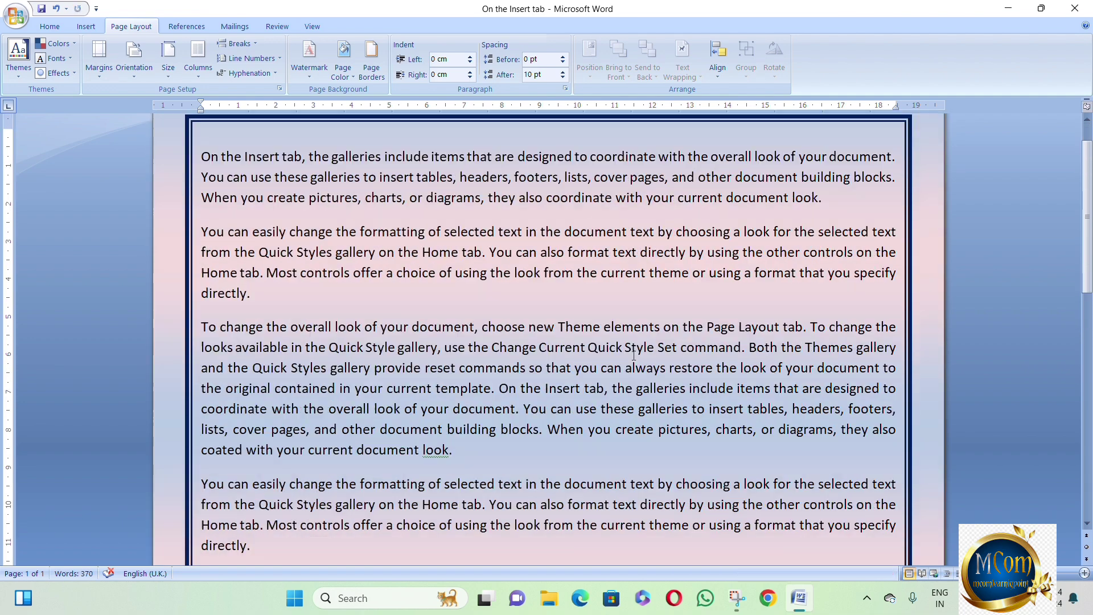
scroll(633, 356, "down", 2)
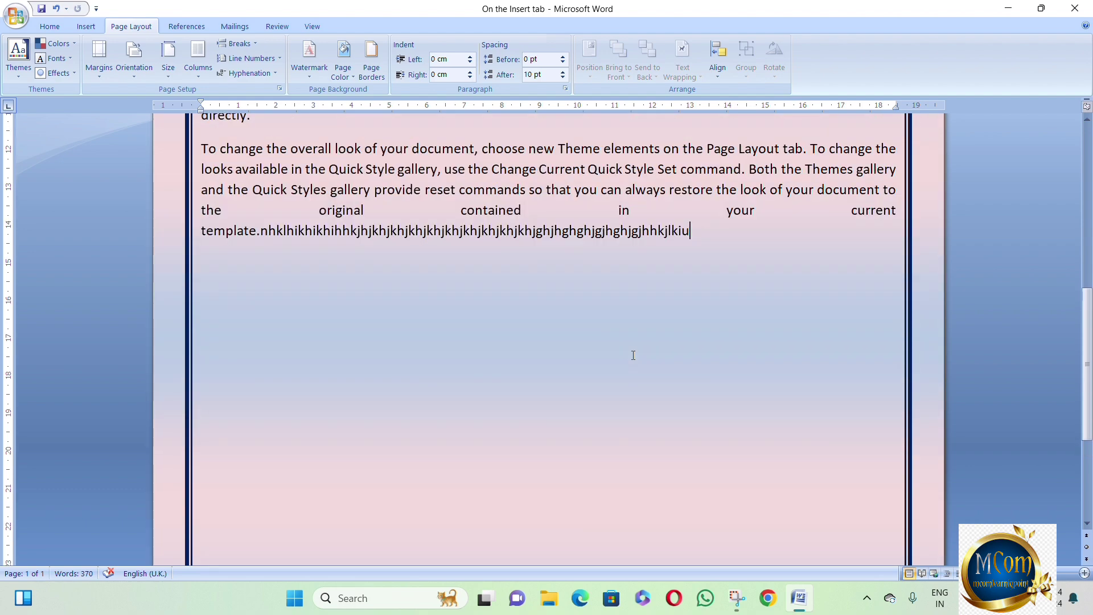
scroll(633, 356, "up", 5)
scroll(633, 356, "up", 3)
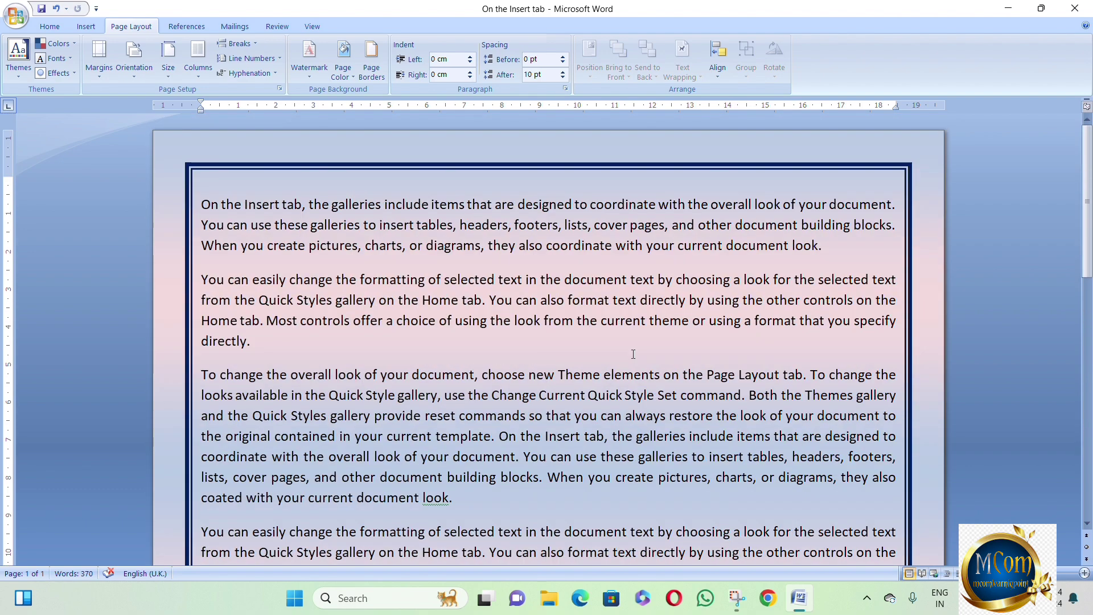
Step: Browse the art designs for the page border and choose the band with white flowers
left_click(370, 63)
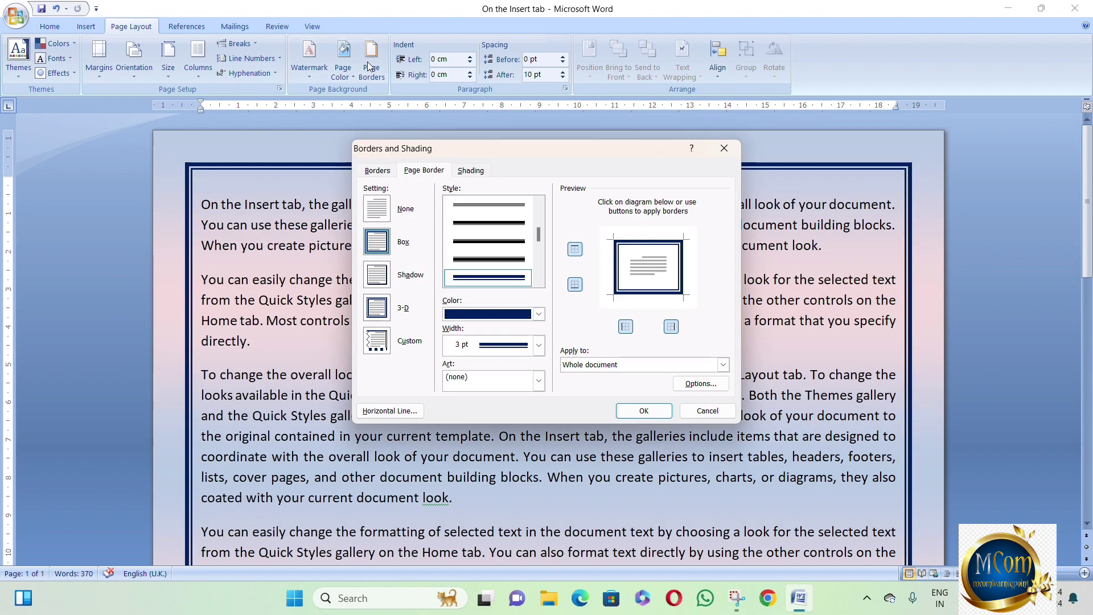
left_click(470, 380)
scroll(495, 450, "down", 3)
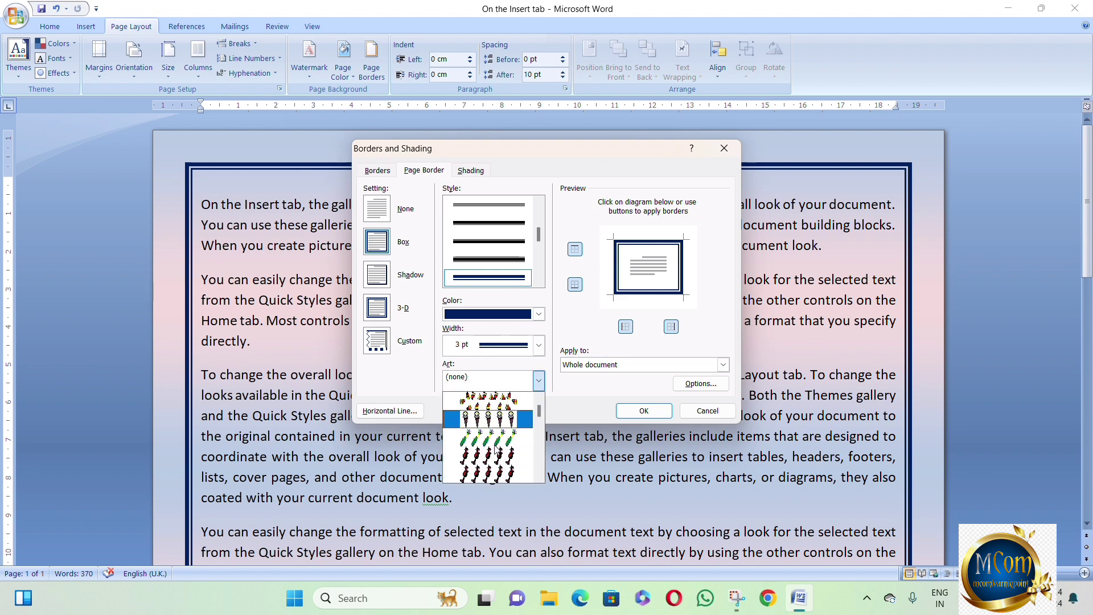
scroll(496, 451, "down", 3)
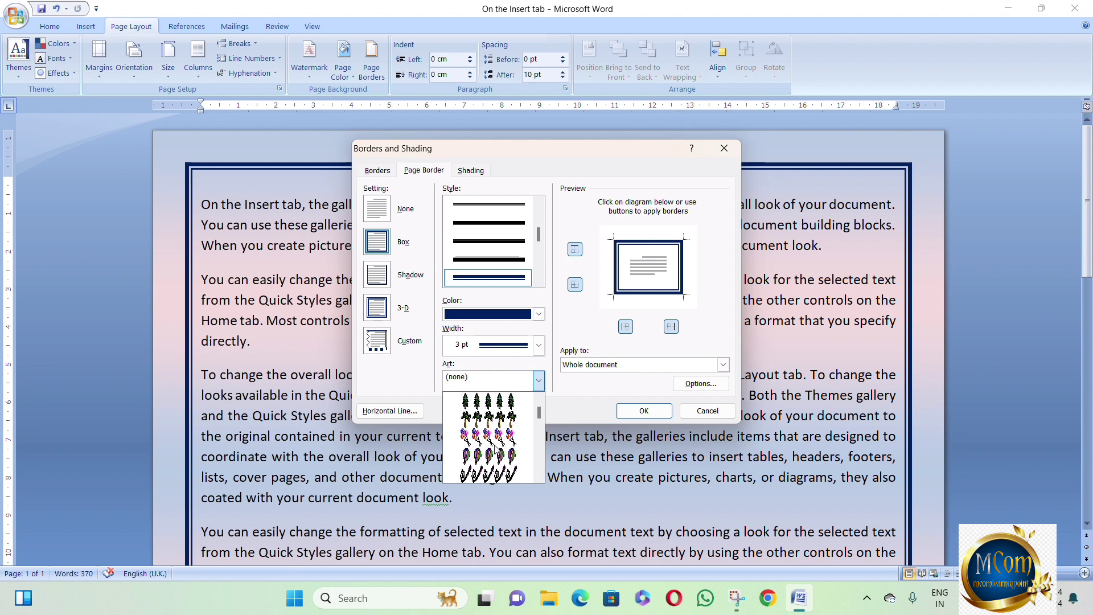
scroll(496, 448, "down", 6)
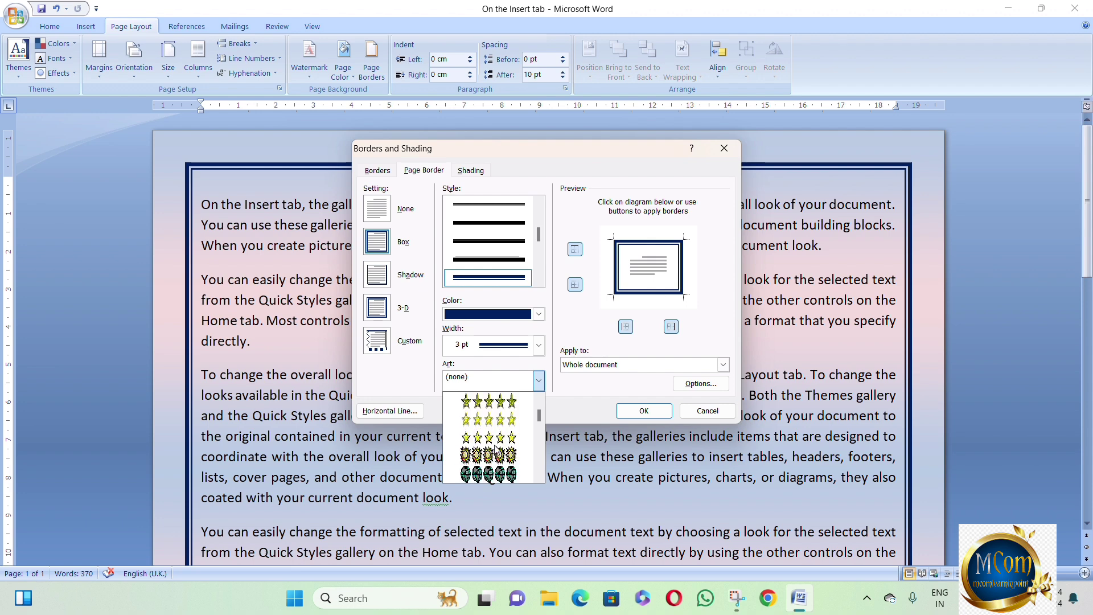
scroll(495, 450, "down", 8)
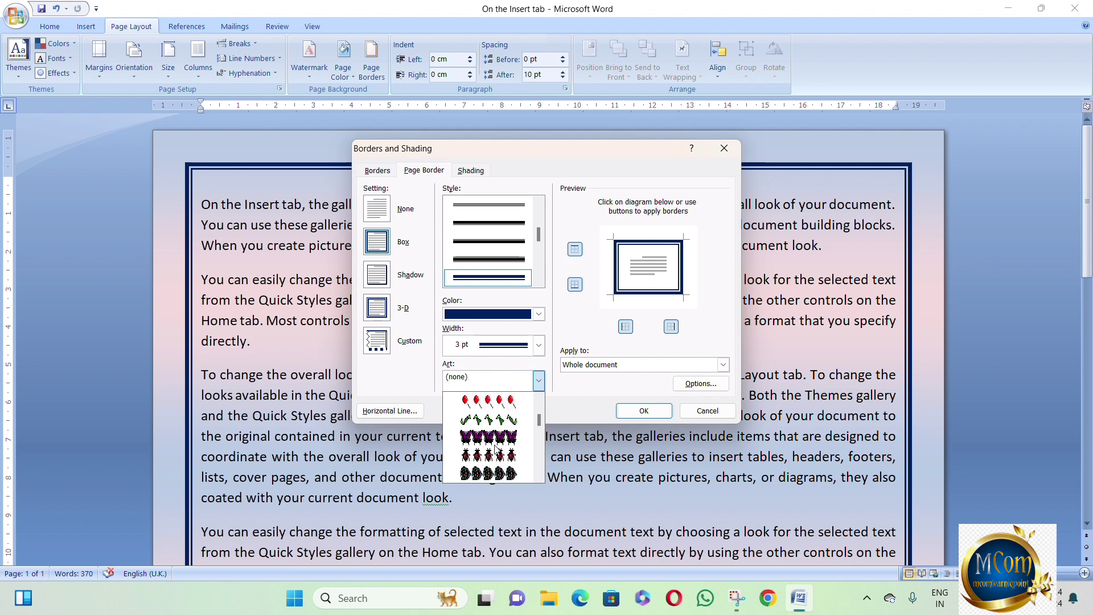
scroll(496, 451, "down", 6)
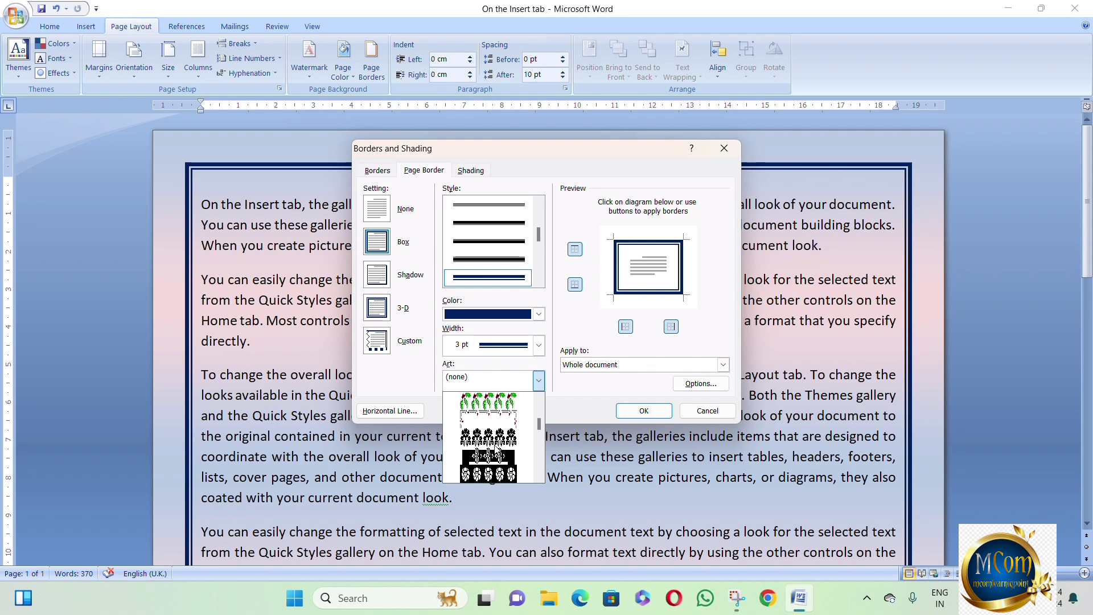
left_click(496, 455)
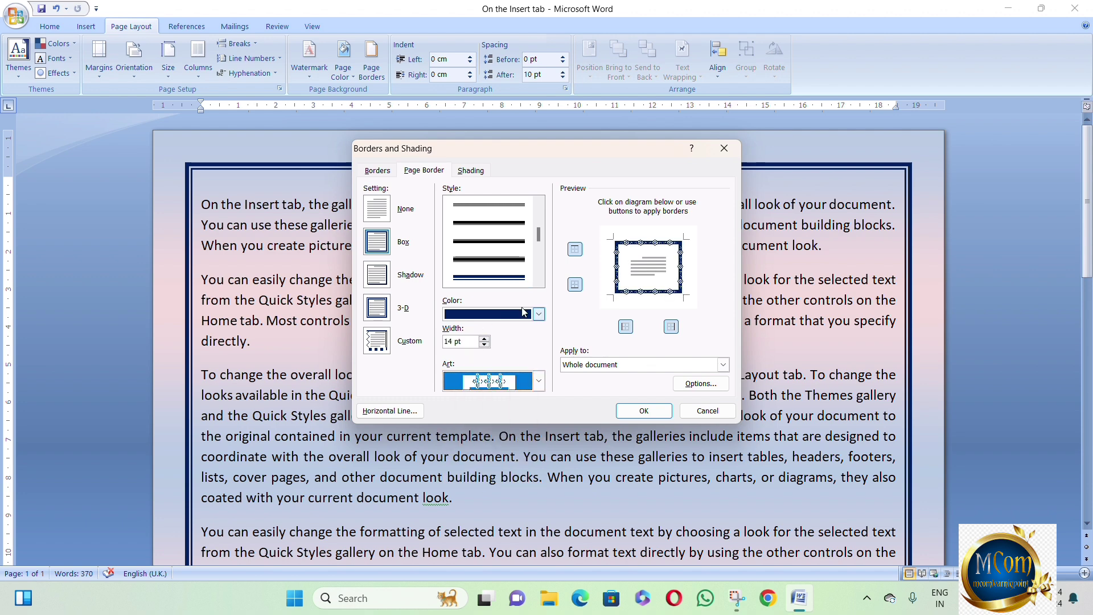
Step: Color the flower art border standard blue, apply it to the whole document and review the page
left_click(539, 314)
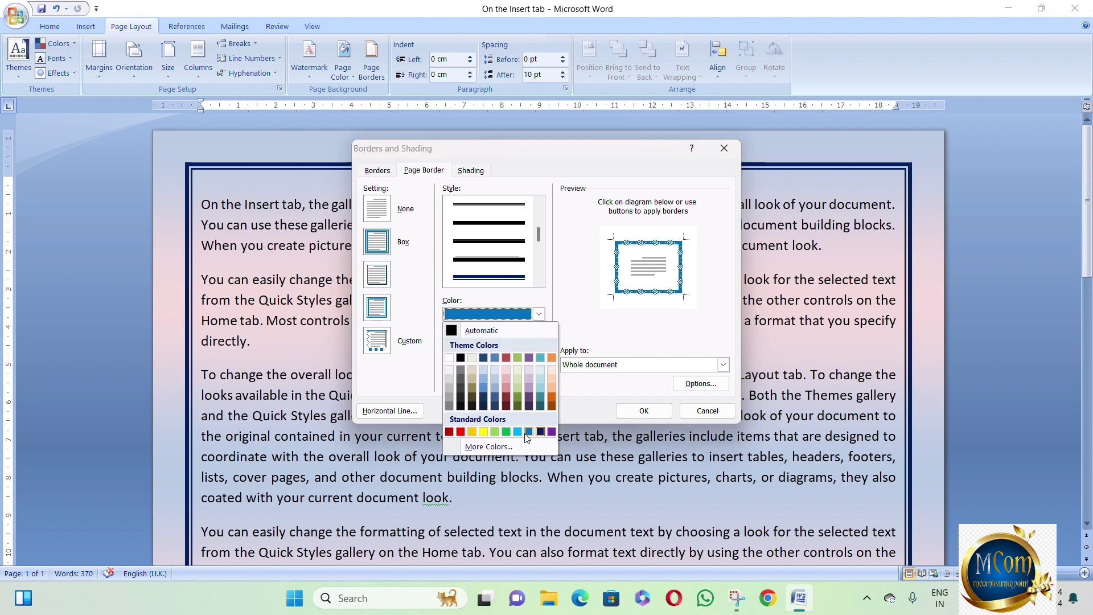
left_click(536, 433)
left_click(650, 415)
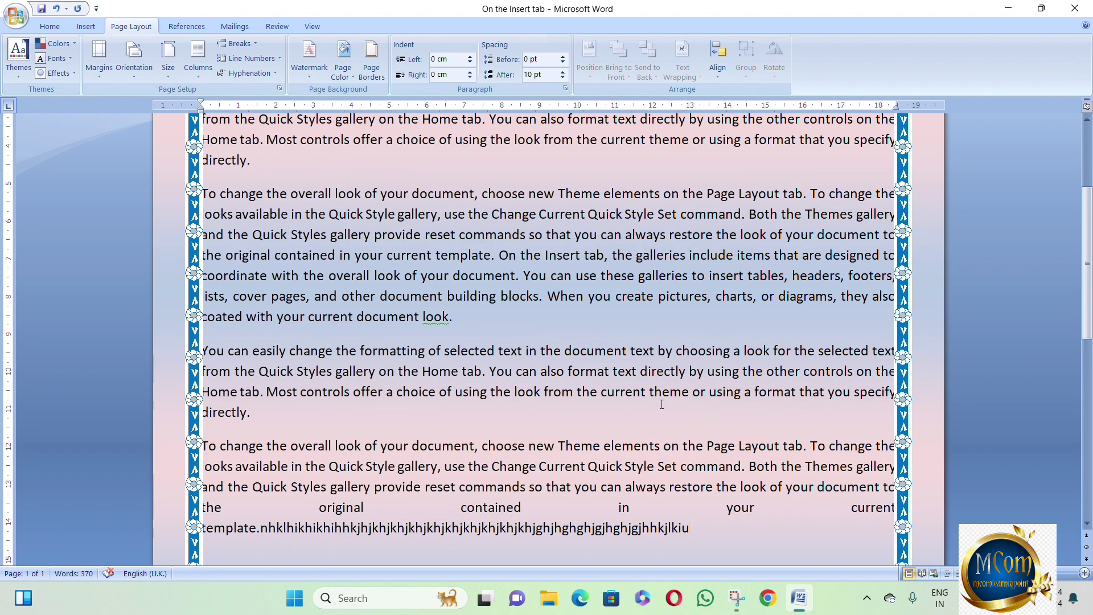
scroll(652, 415, "up", 3)
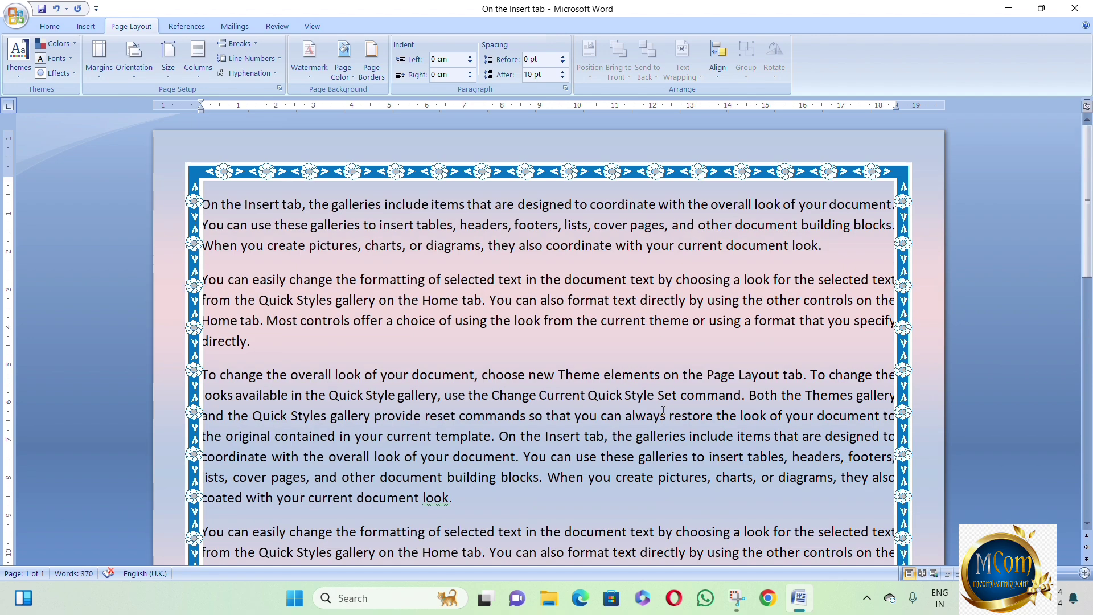